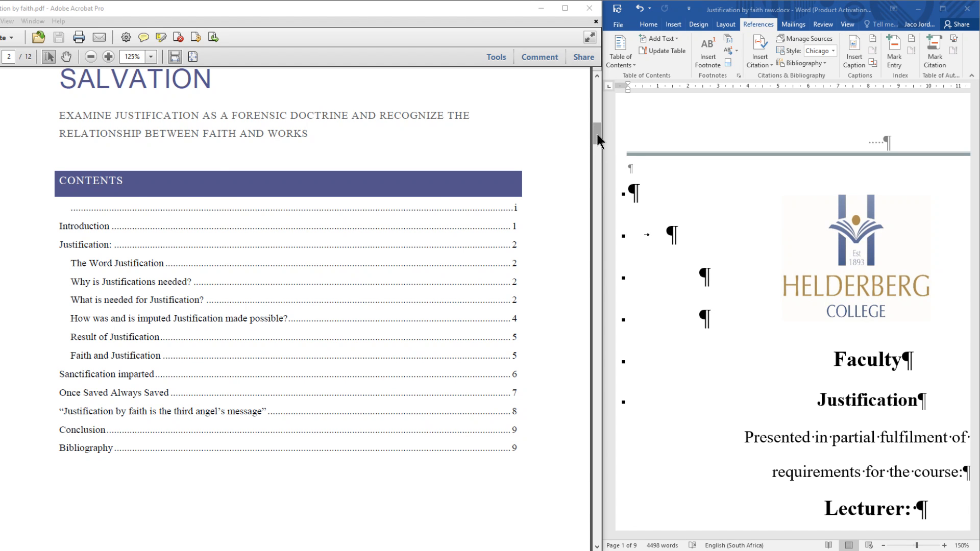
- Examine the finished PDF's contents page, its linked entries, the Introduction and Justification headings, and the page numbering in the footers
mouse_move(598, 144)
mouse_down()
mouse_move(602, 96)
mouse_move(601, 150)
mouse_up()
scroll(270, 322, down, 4)
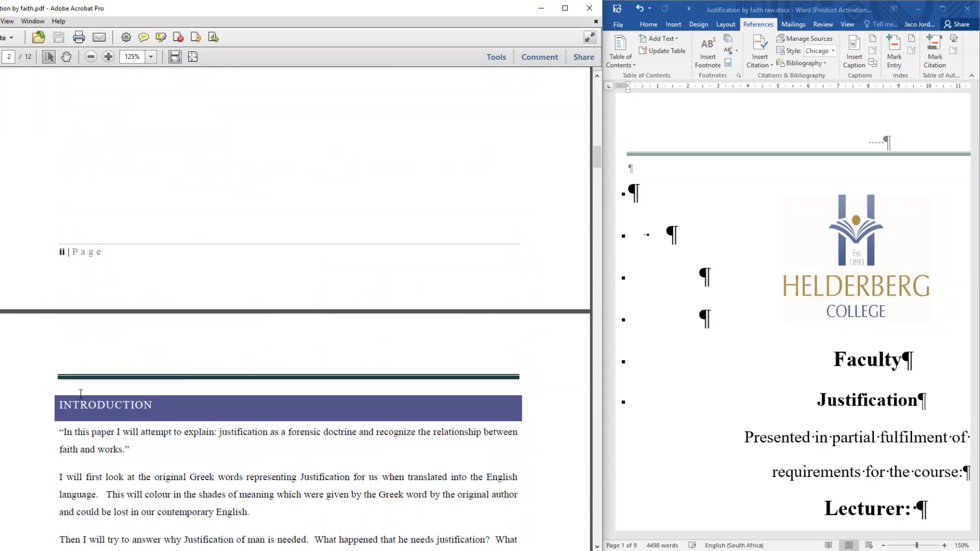
drag(595, 158, 617, 195)
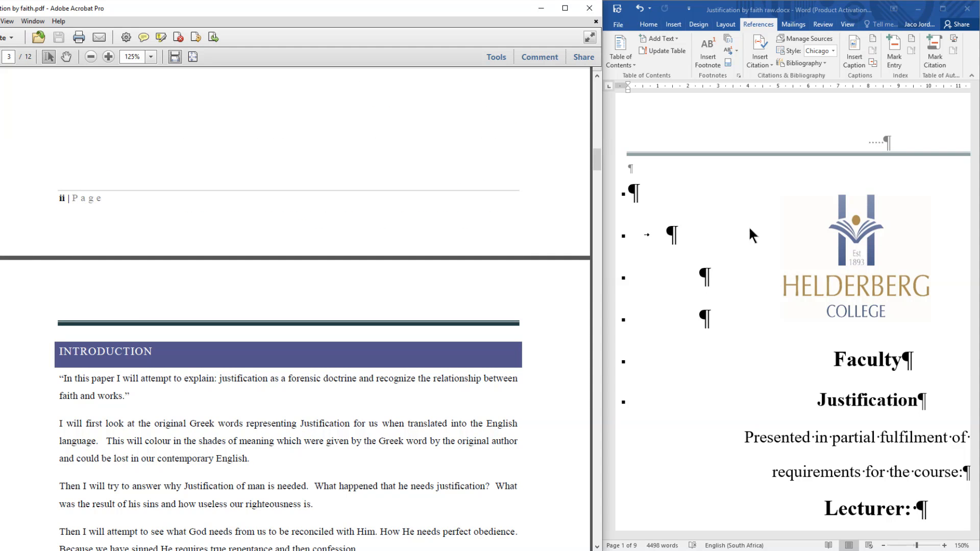
drag(595, 158, 594, 134)
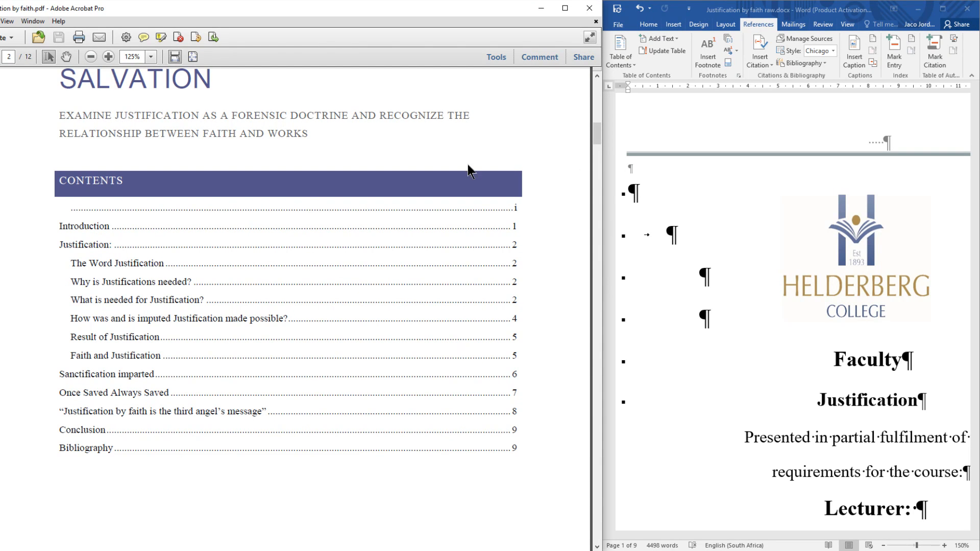
click(80, 231)
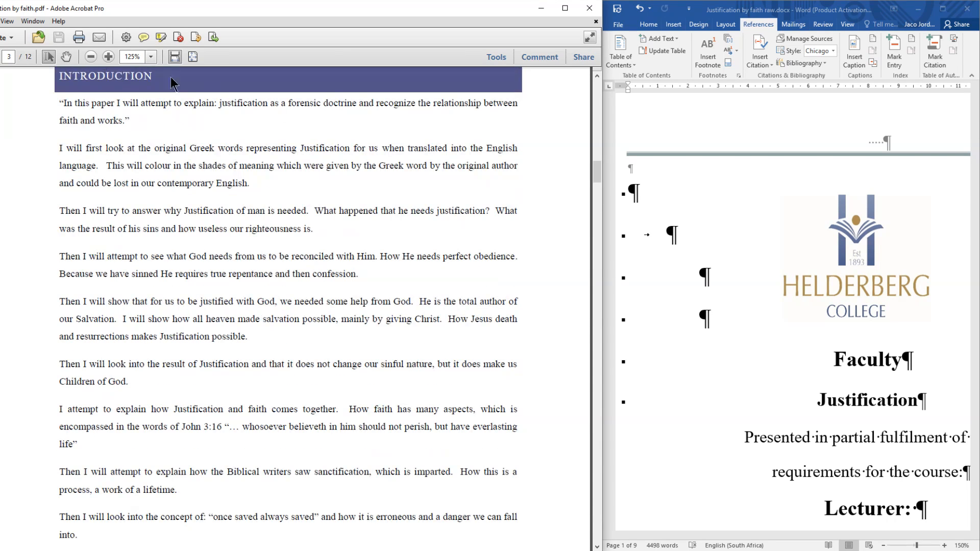
drag(594, 170, 601, 128)
click(97, 338)
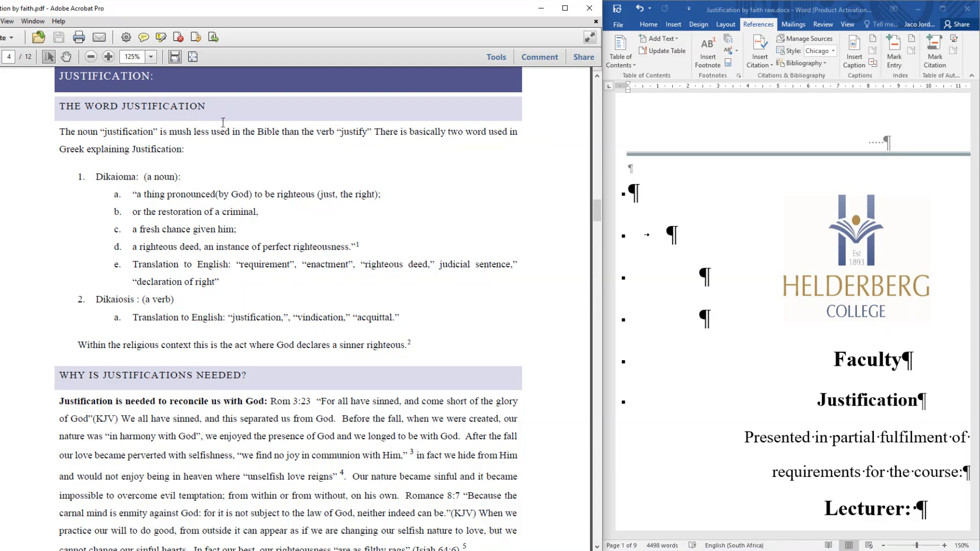
drag(595, 211, 597, 166)
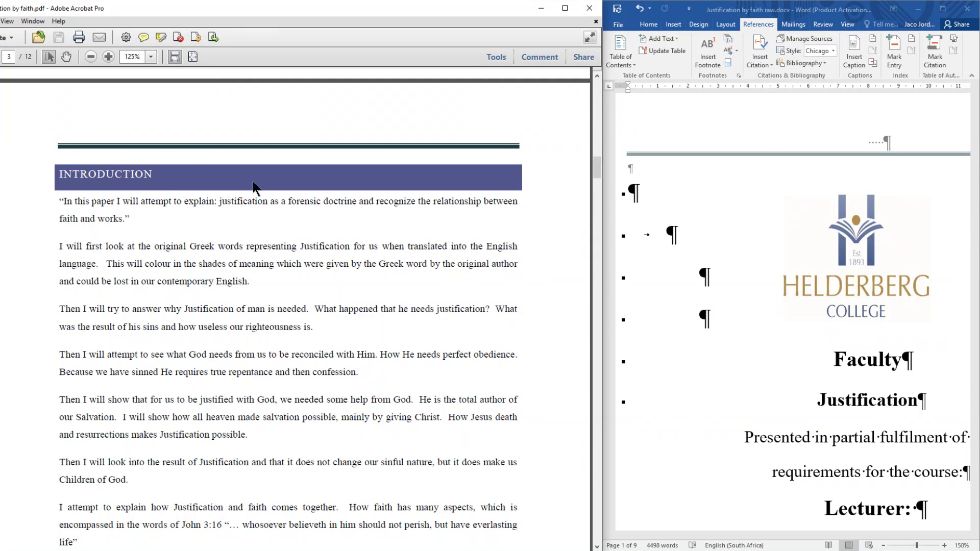
click(646, 29)
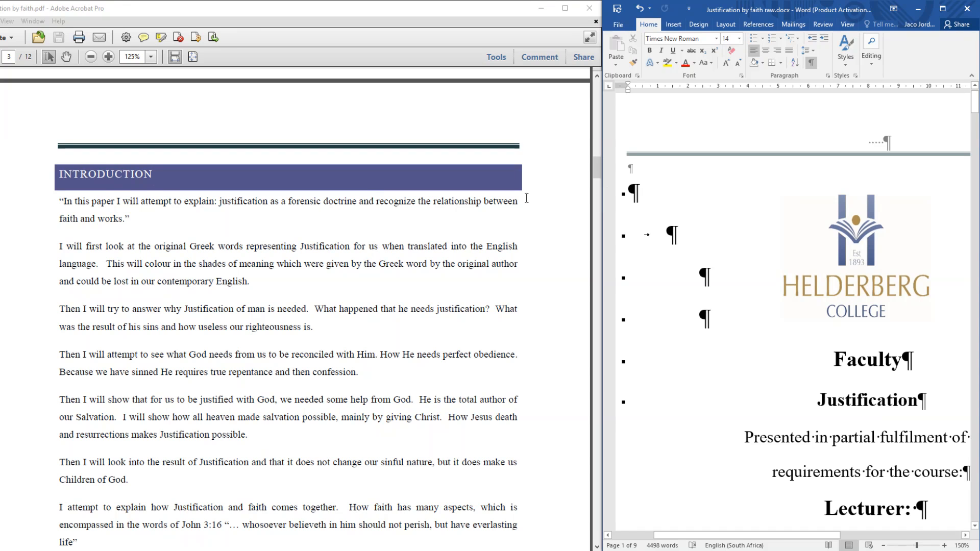
drag(597, 167, 589, 204)
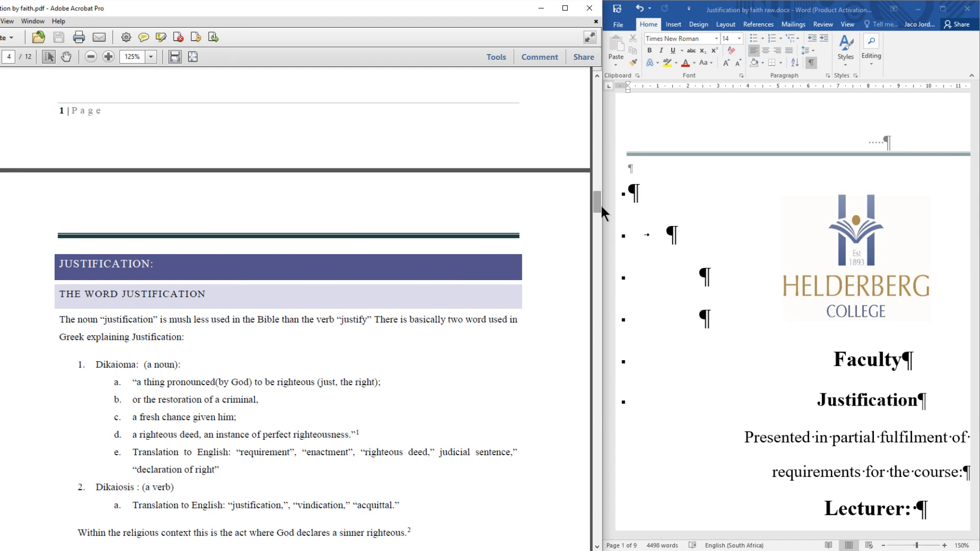
drag(597, 202, 603, 130)
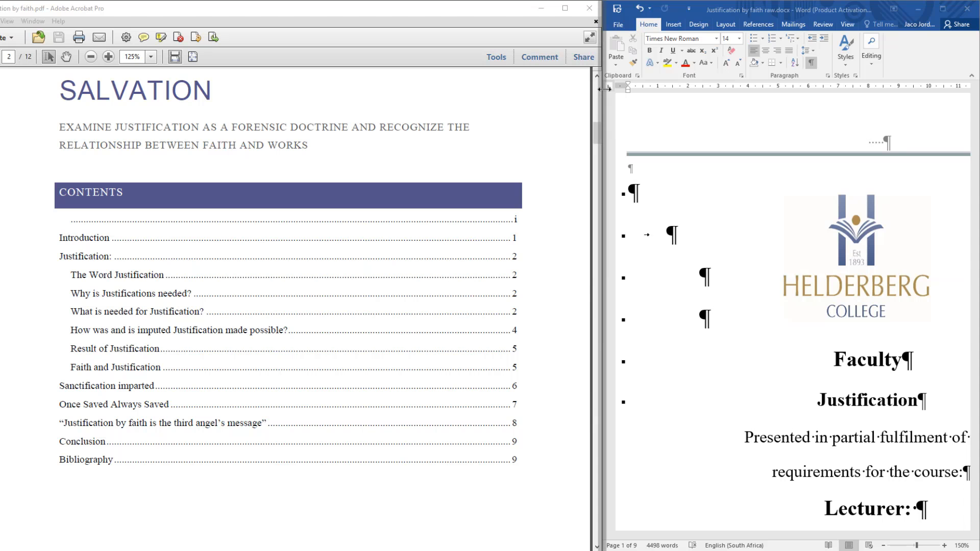
- Widen the Word document window beside the PDF and review the cover page with its Declaration of Academic Integrity
mouse_move(604, 90)
drag(605, 89, 317, 118)
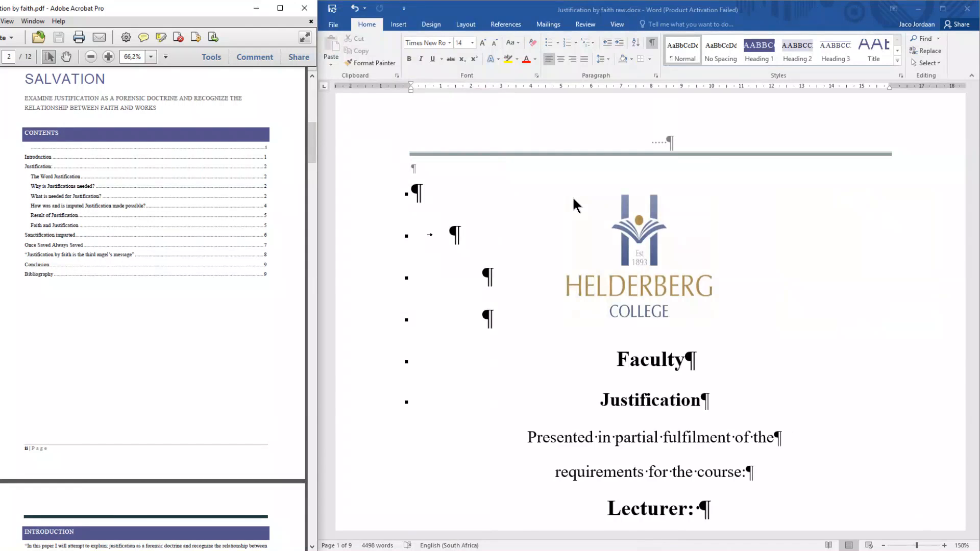
scroll(731, 247, down, 1)
scroll(711, 246, up, 1)
scroll(795, 245, down, 15)
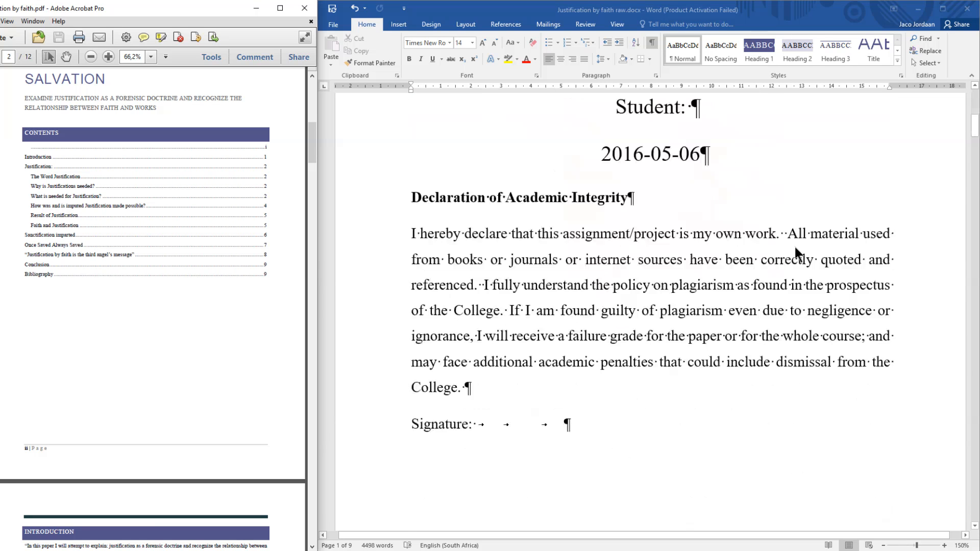
scroll(795, 247, down, 2)
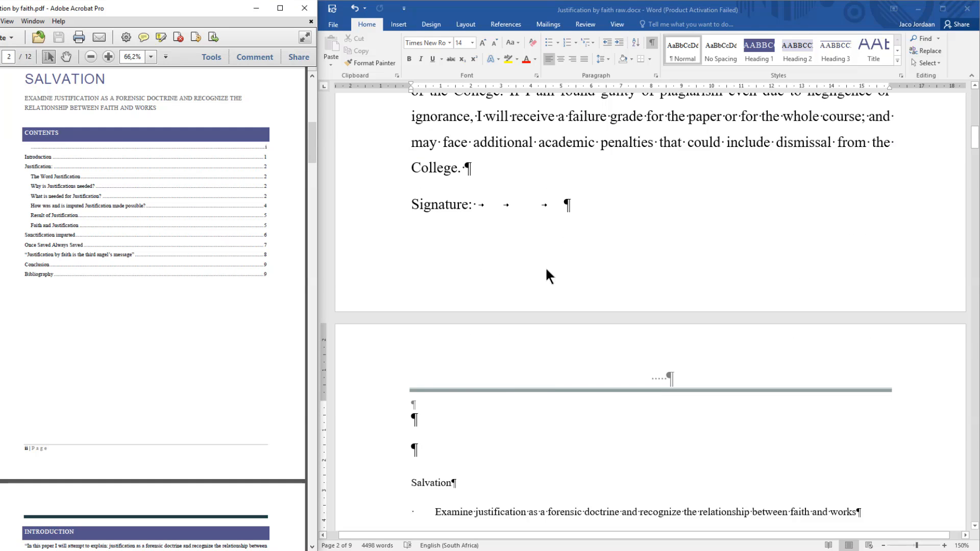
- Add two blank paragraphs between the "Examine justification as a forensic doctrine" line and the Introduction on the second page
click(415, 449)
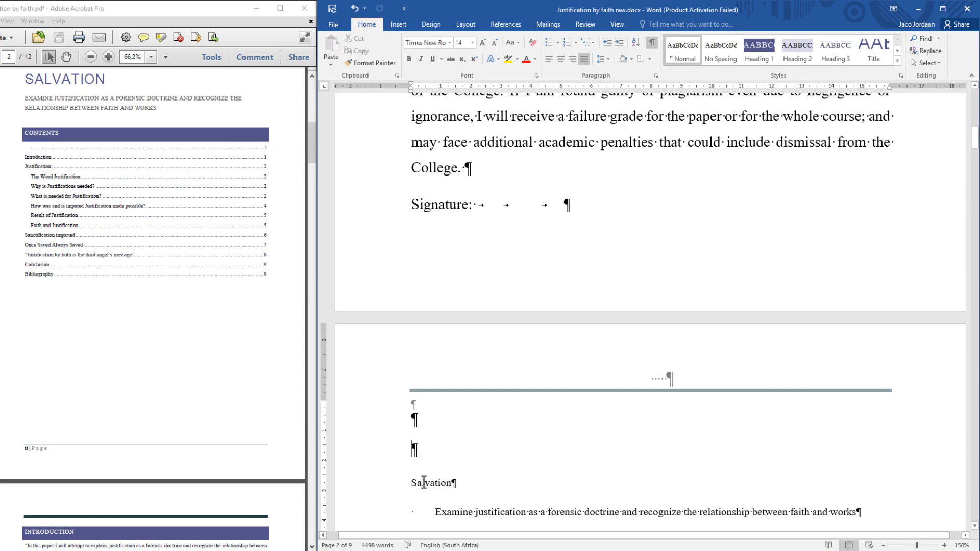
scroll(462, 489, down, 3)
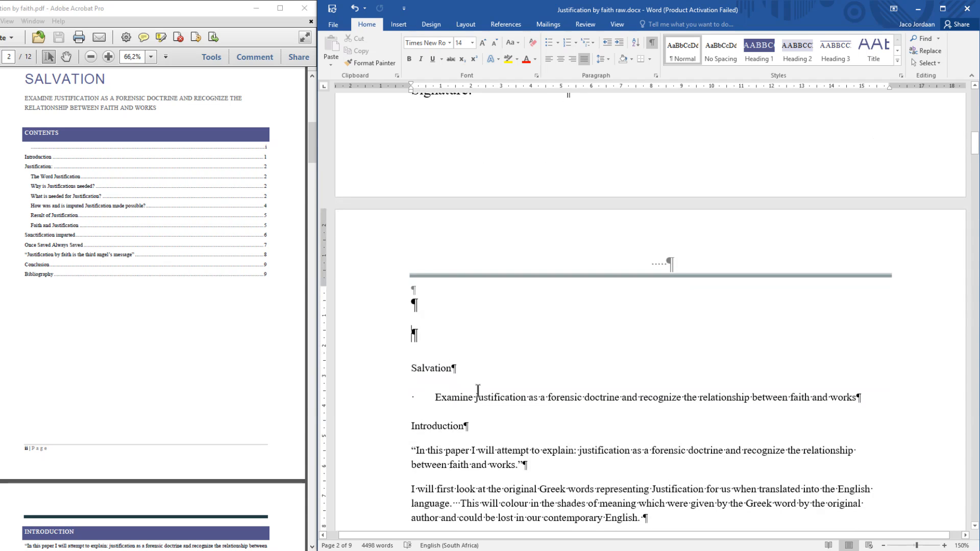
scroll(454, 391, down, 2)
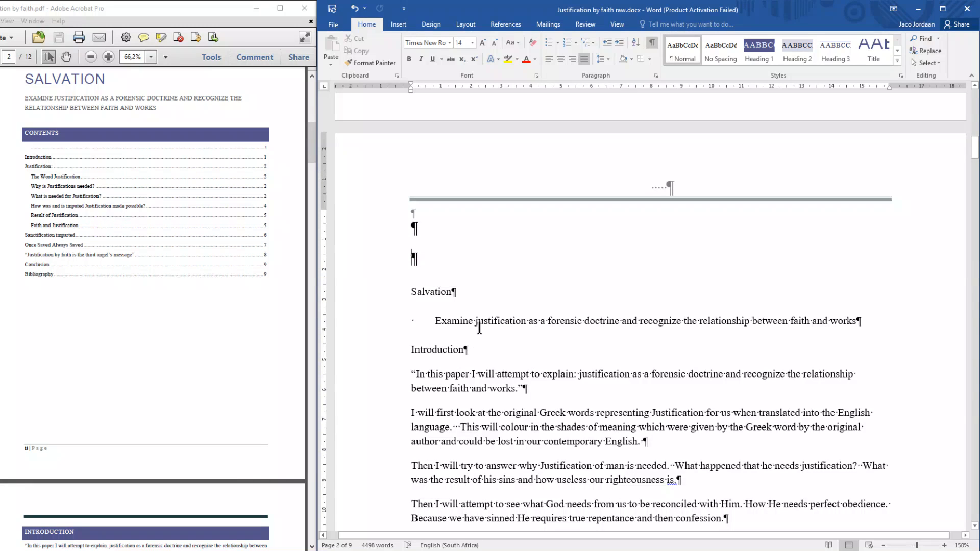
click(875, 323)
key(Return)
key(Return)
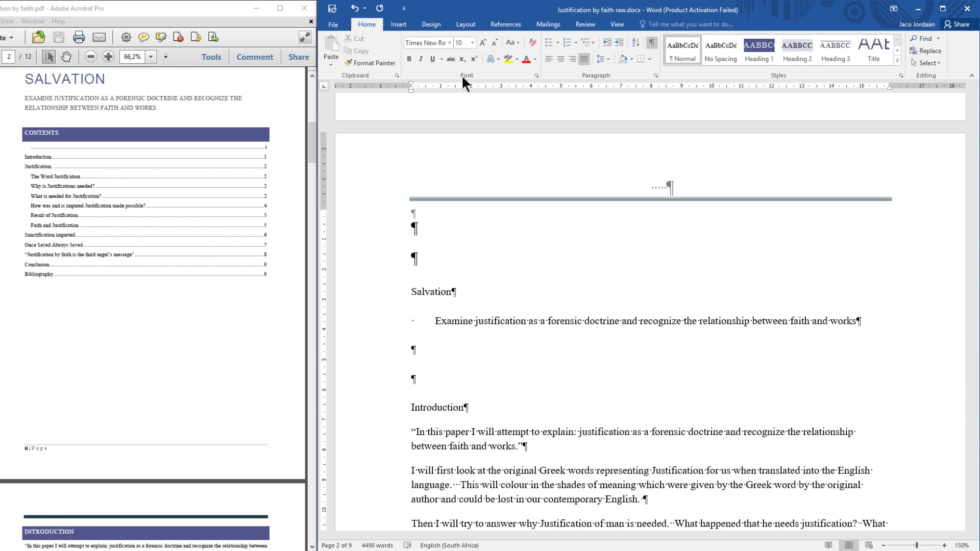
- Insert a Next Page section break at the blank paragraph below the "Examine justification" line so the Introduction starts a new section
click(430, 25)
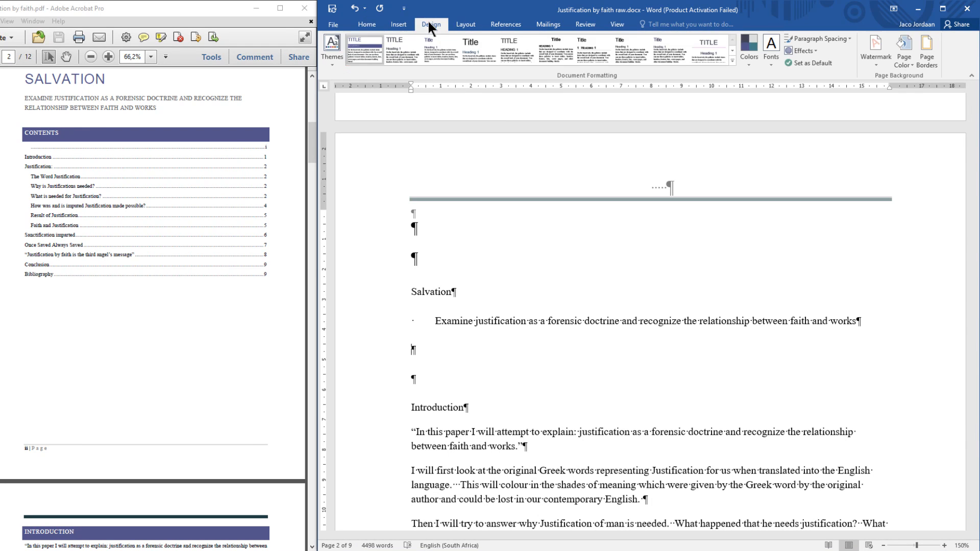
click(465, 25)
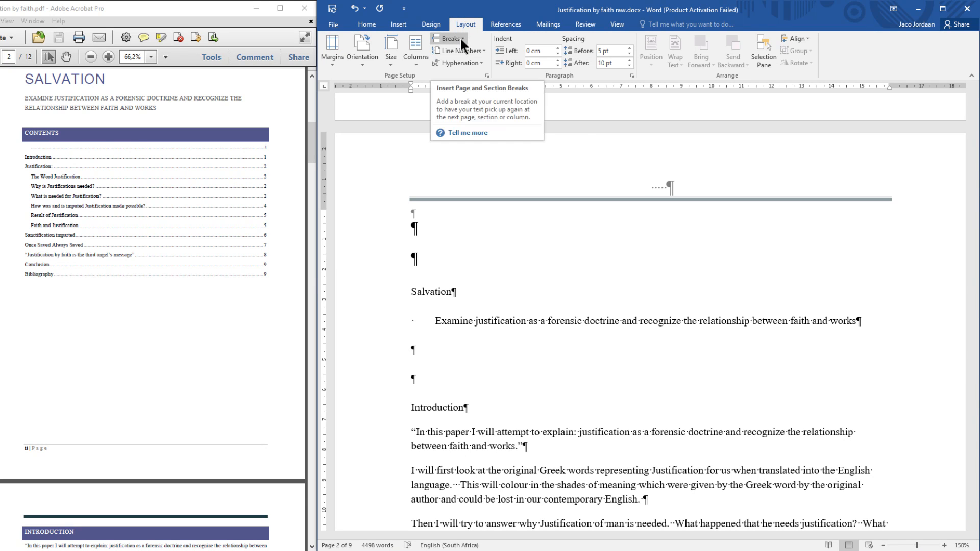
click(461, 37)
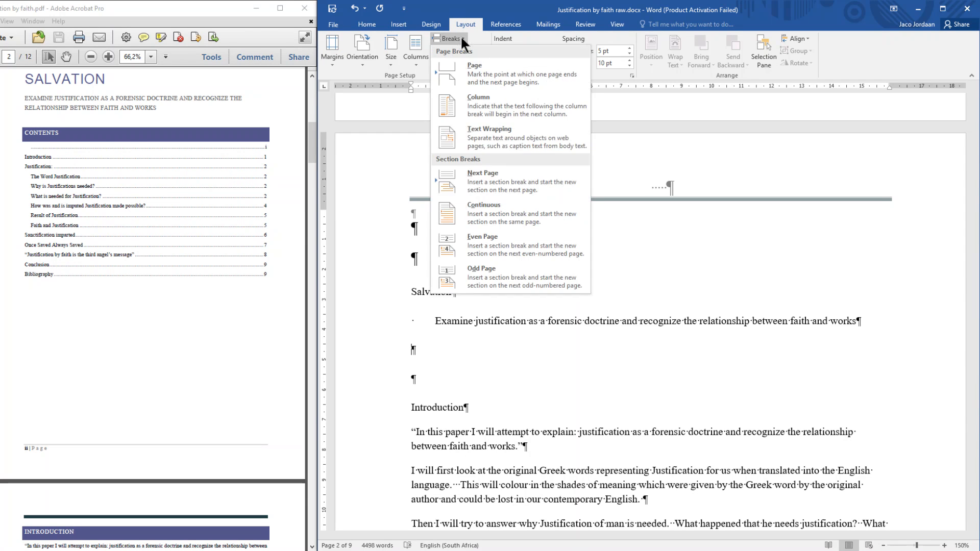
click(488, 176)
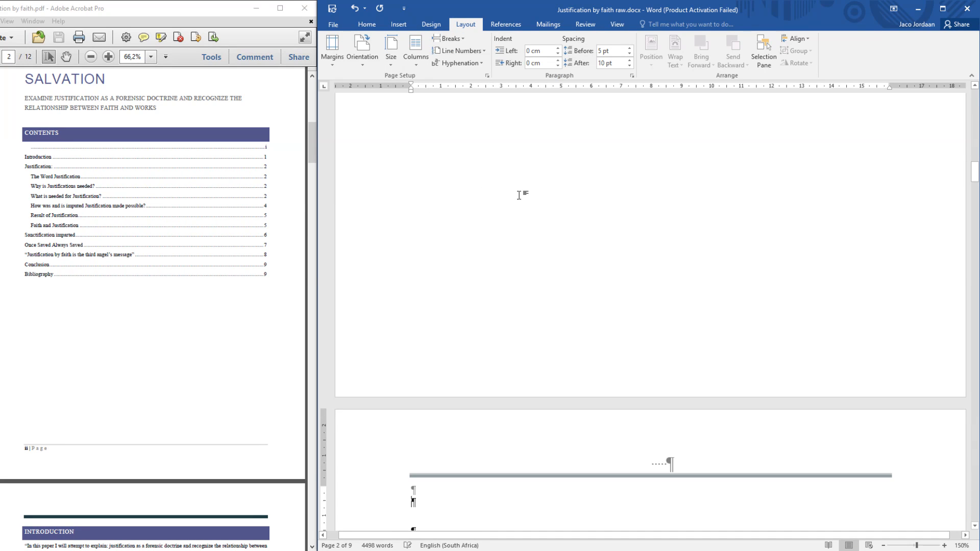
scroll(519, 195, up, 5)
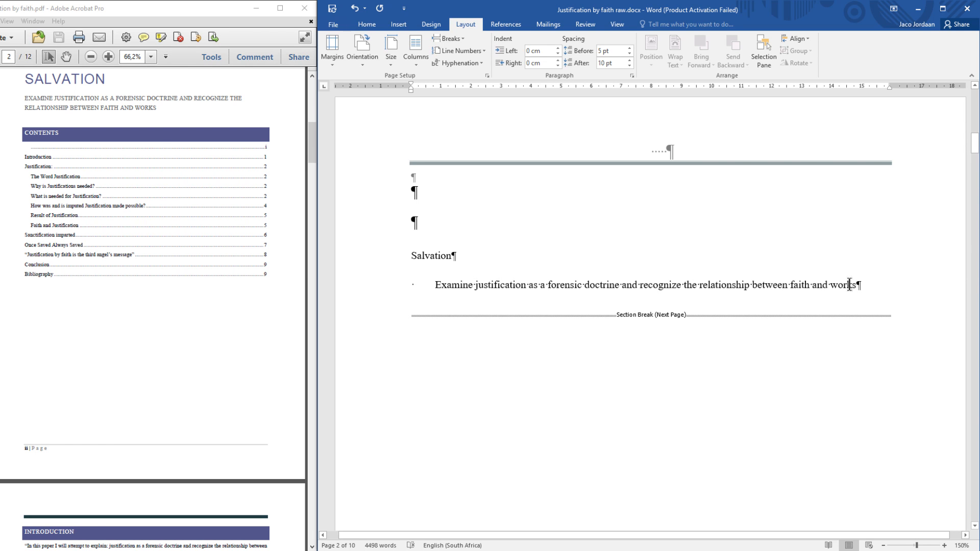
- Insert a page number at the bottom of the pages in the Accent Bar 1 style, starting from the cover page
scroll(536, 294, up, 6)
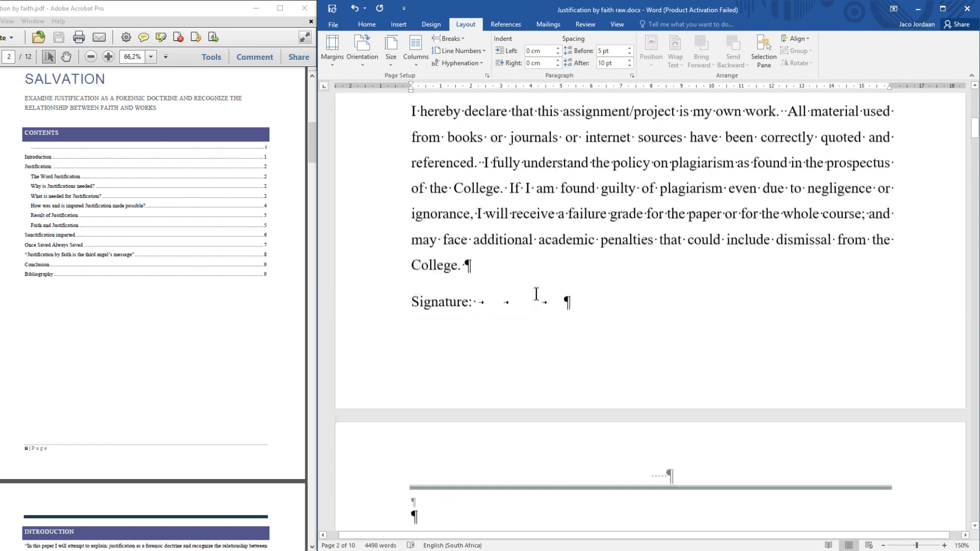
click(398, 25)
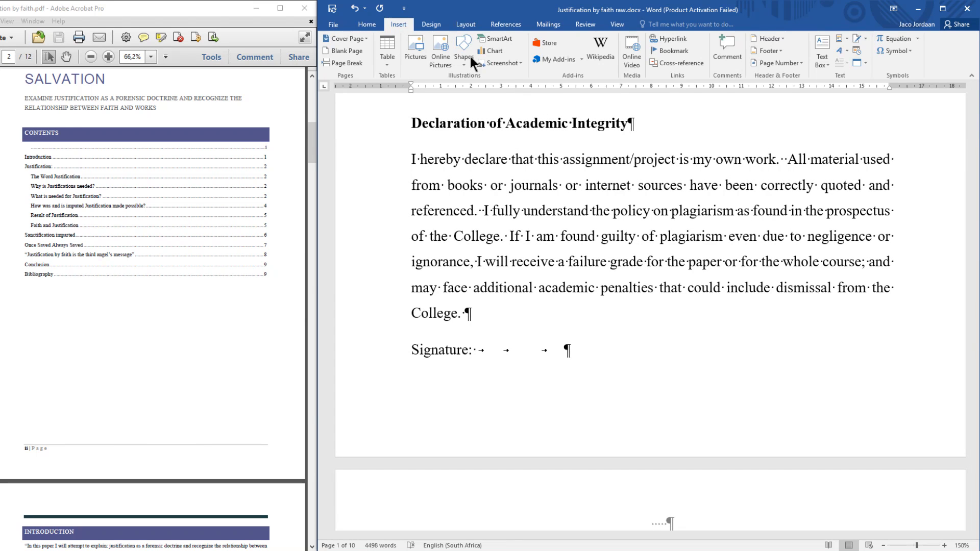
click(788, 63)
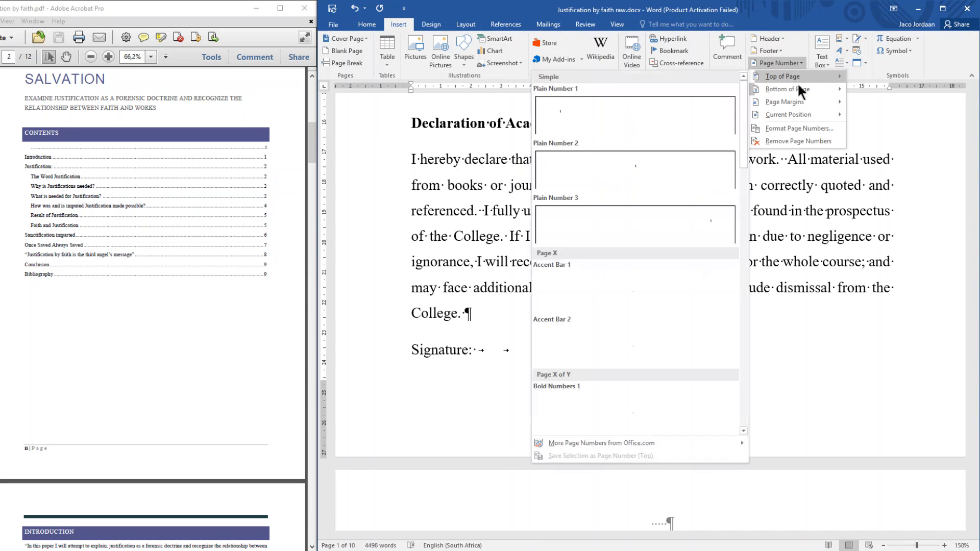
mouse_move(804, 90)
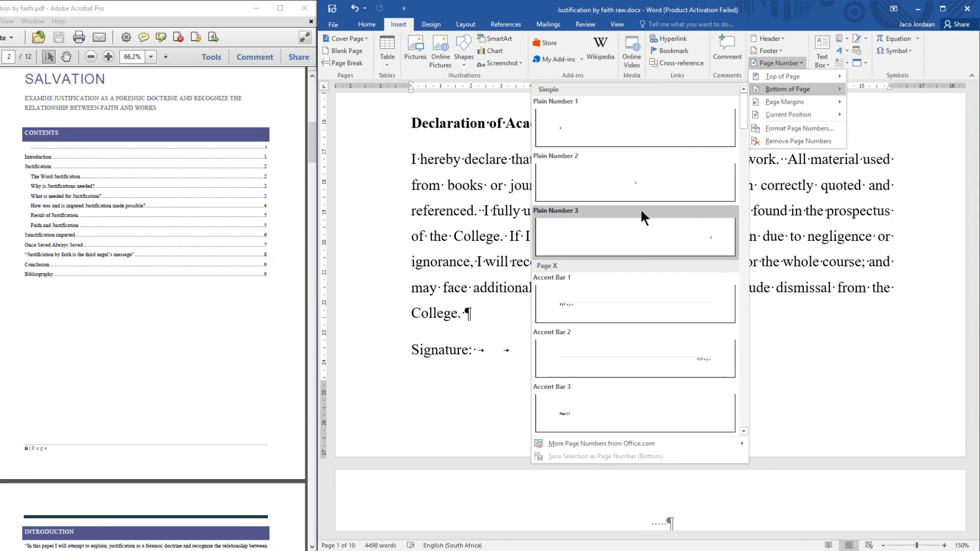
click(586, 301)
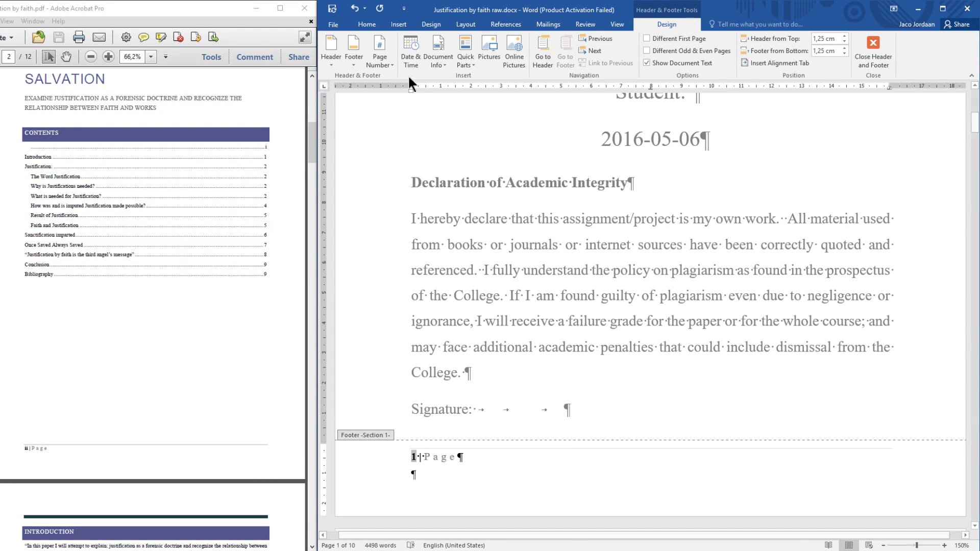
- Set the number format of the first section's page numbers to i, ii, iii and check the footers through the second page
click(378, 61)
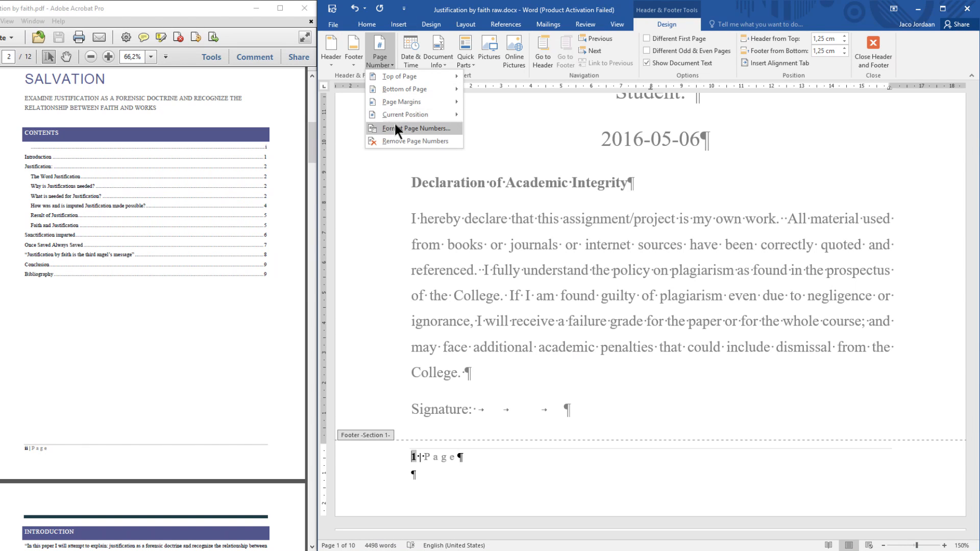
click(418, 127)
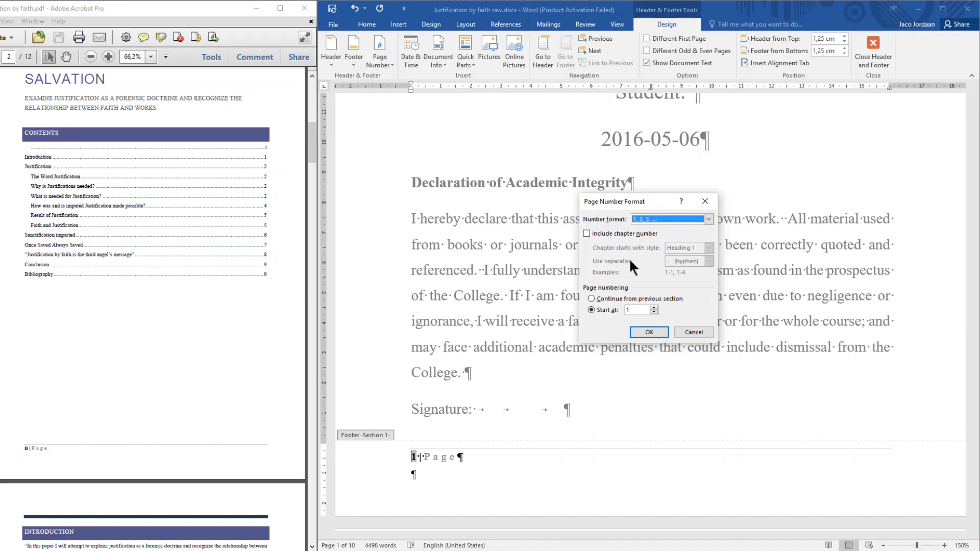
click(709, 219)
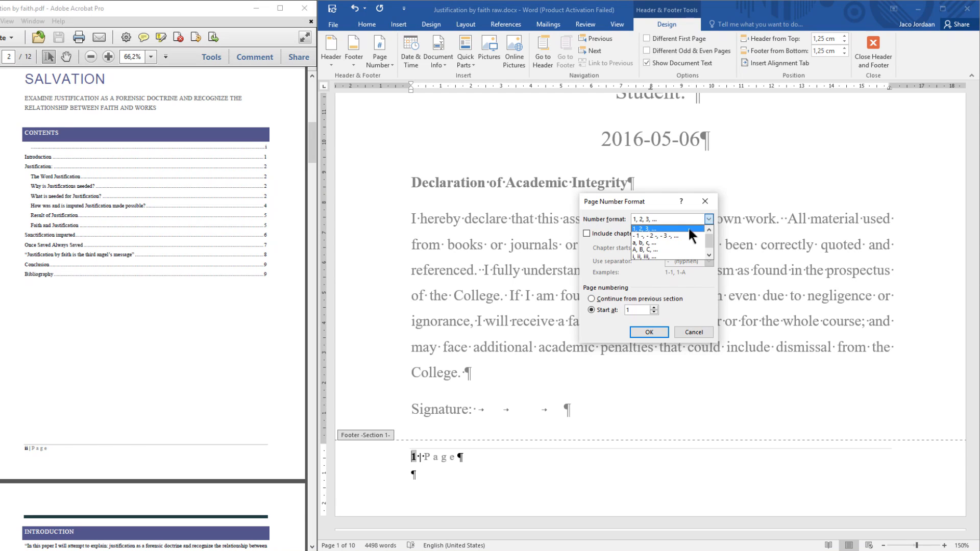
click(661, 254)
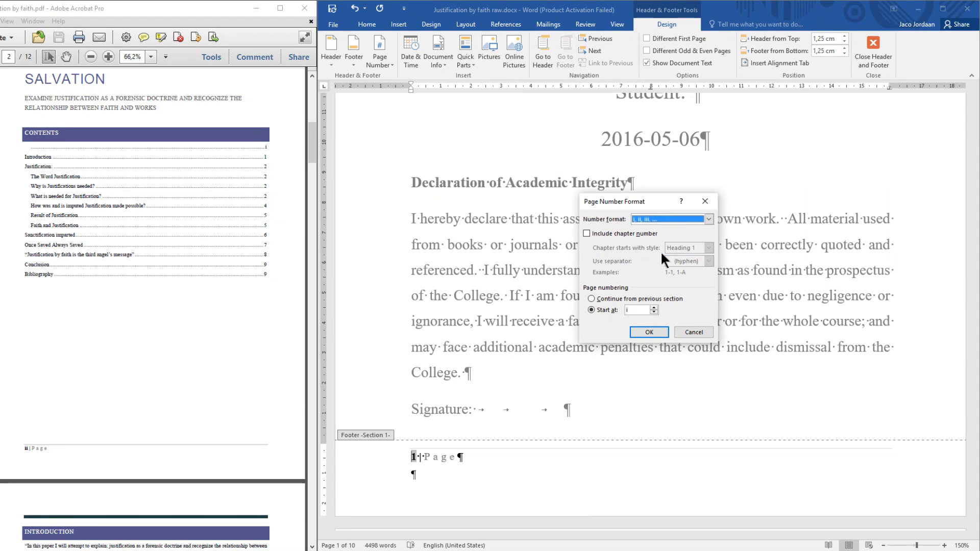
click(648, 332)
scroll(566, 363, up, 10)
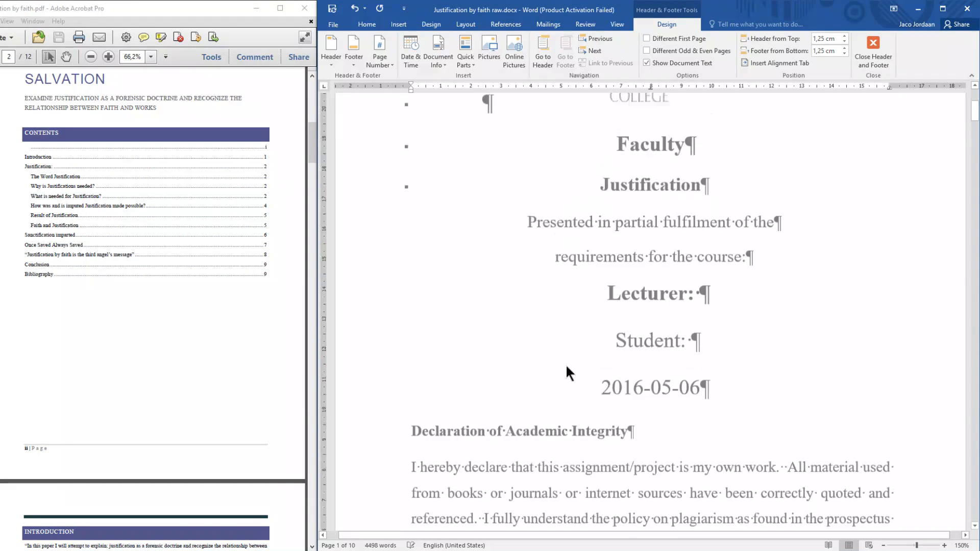
scroll(523, 223, down, 10)
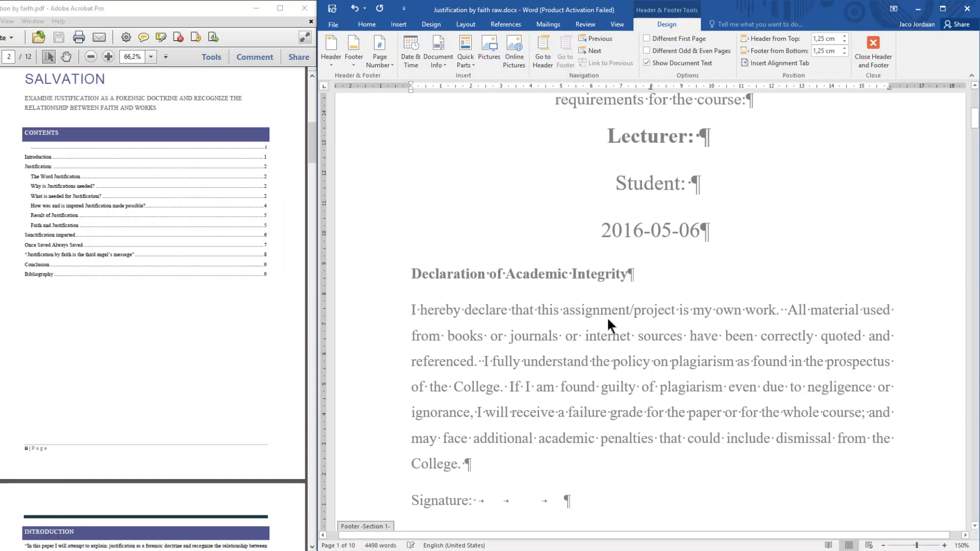
scroll(442, 396, down, 8)
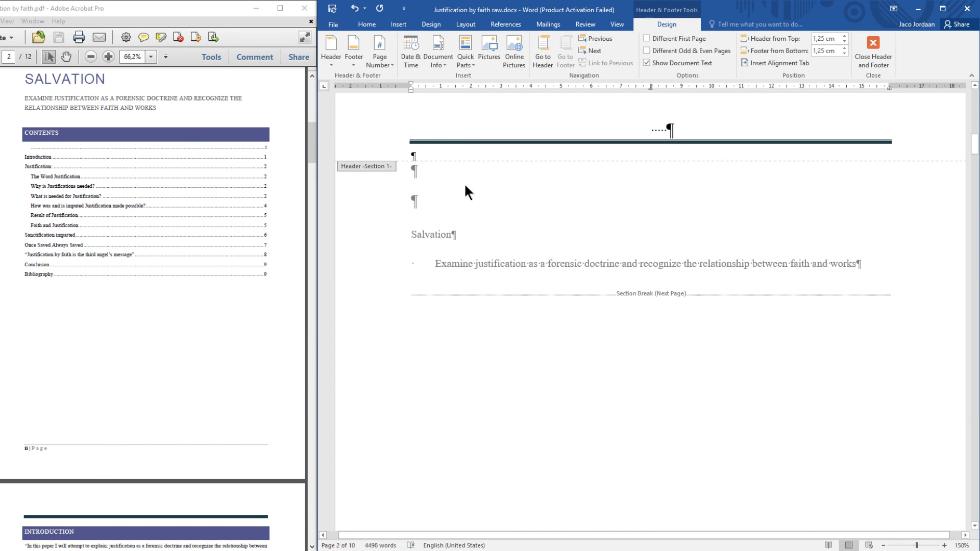
scroll(458, 202, down, 10)
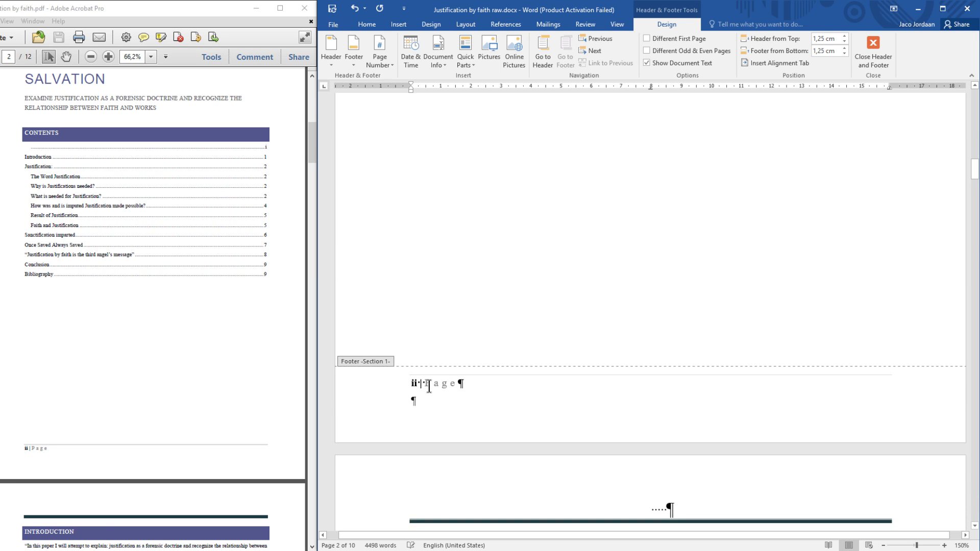
scroll(500, 417, down, 7)
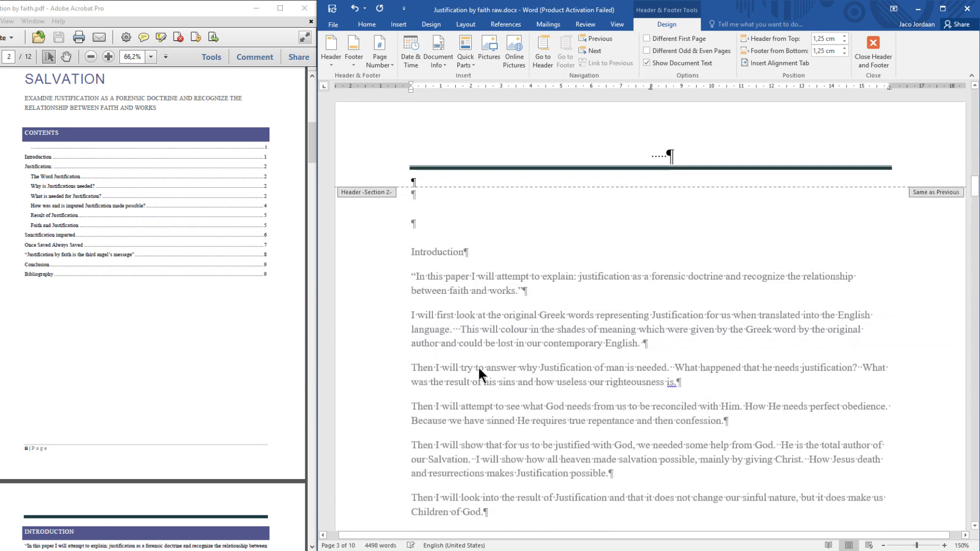
- Check the page numbers in the second section's footers over its first two pages, and return to the body text
scroll(475, 378, down, 8)
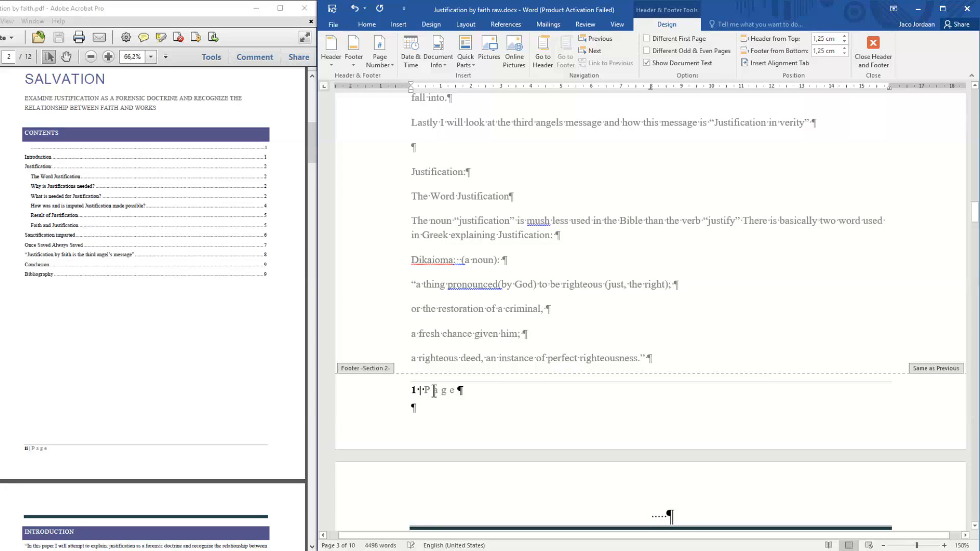
click(433, 391)
scroll(426, 368, down, 3)
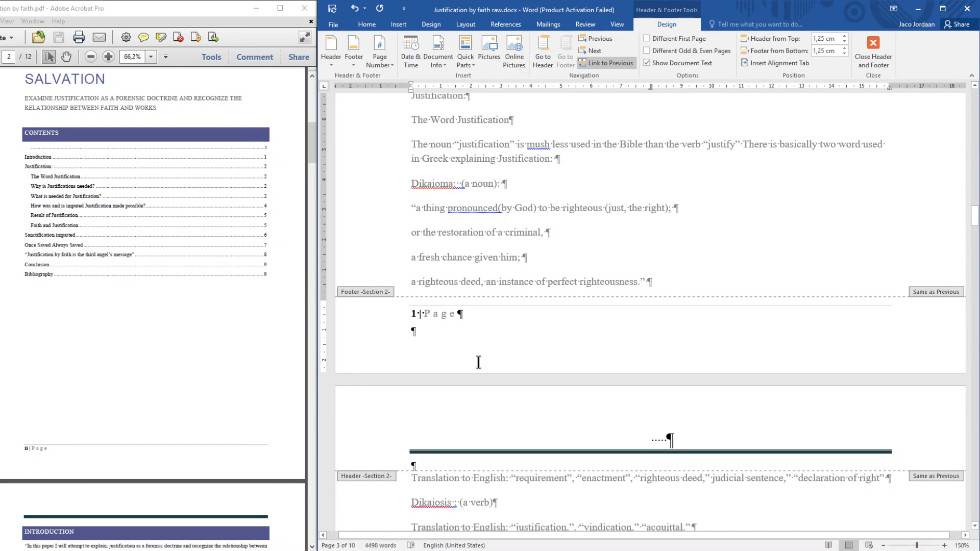
scroll(479, 363, down, 20)
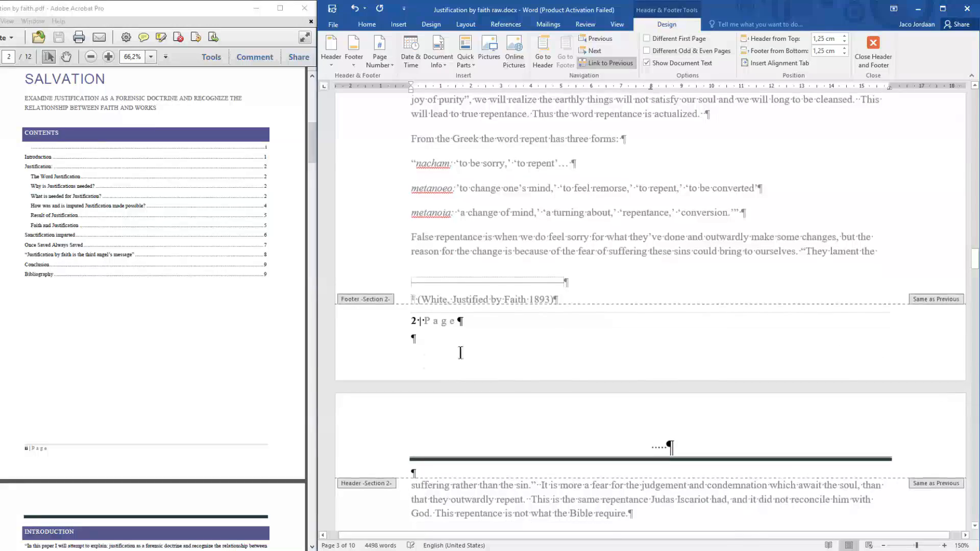
scroll(480, 362, up, 20)
scroll(480, 360, up, 20)
scroll(472, 301, up, 7)
double_click(472, 287)
- Apply the Heading 1 style to the "Introduction" line at the start of the second section, matching the PDF
scroll(480, 306, up, 6)
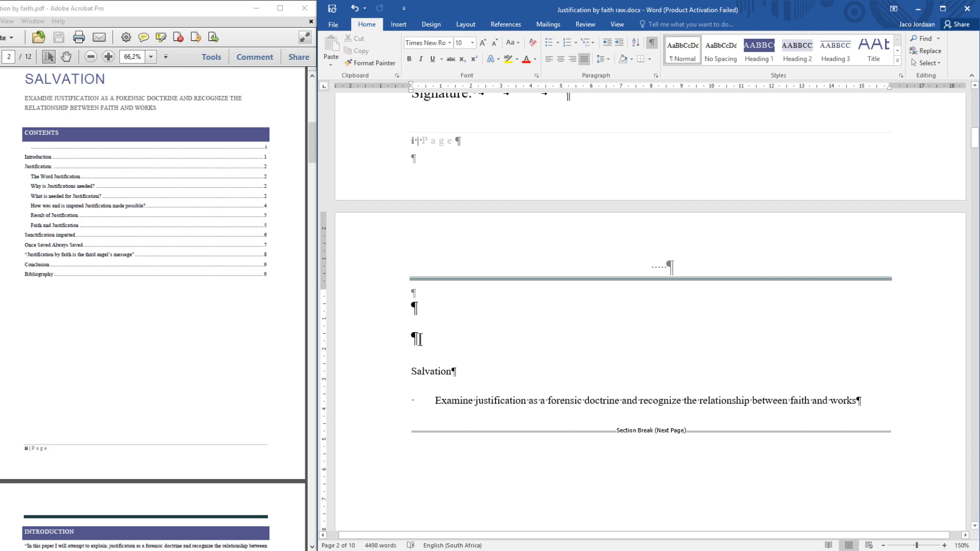
scroll(419, 338, down, 4)
scroll(420, 338, up, 6)
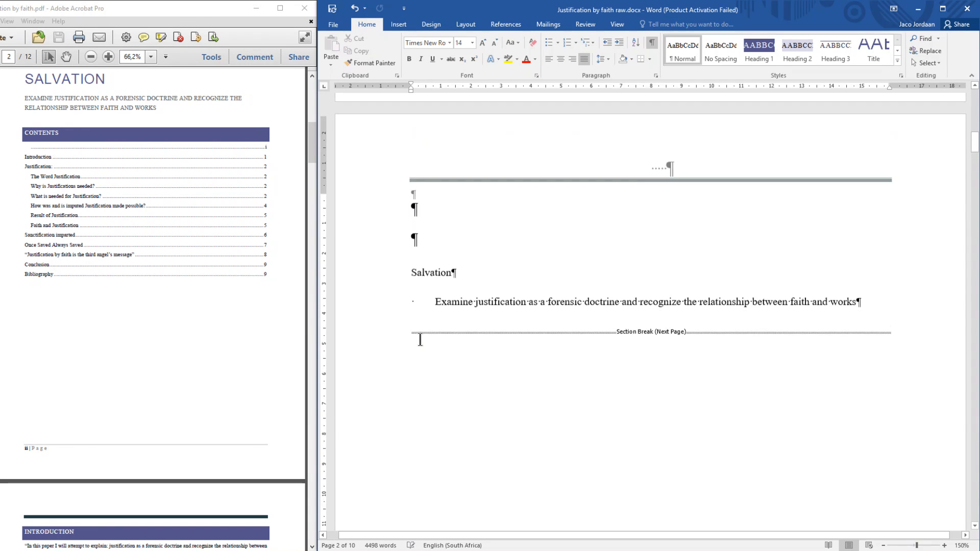
scroll(172, 255, down, 5)
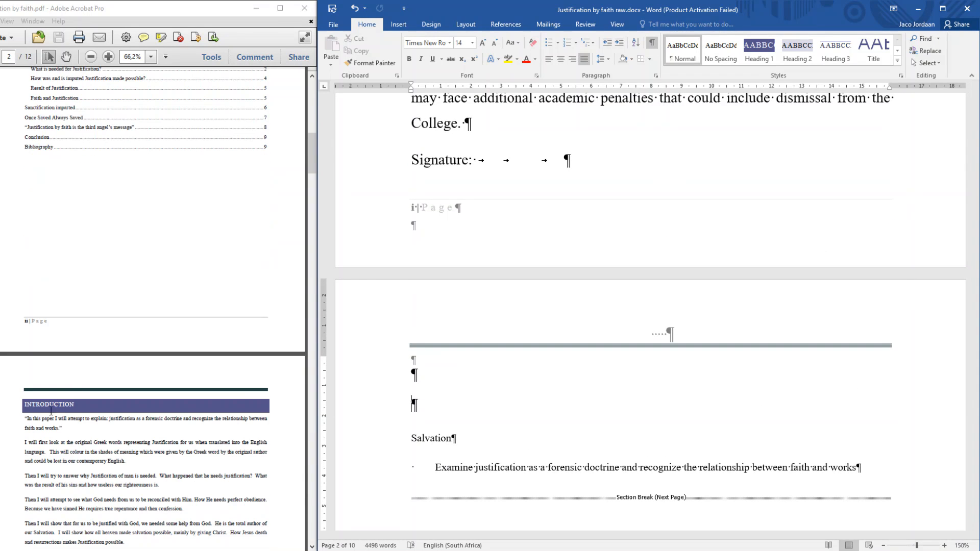
scroll(43, 410, down, 3)
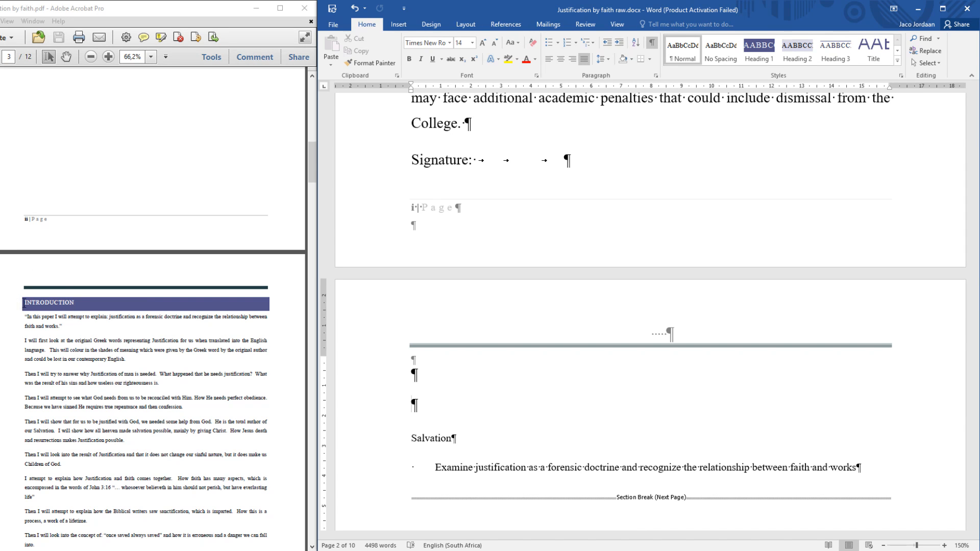
scroll(529, 377, down, 10)
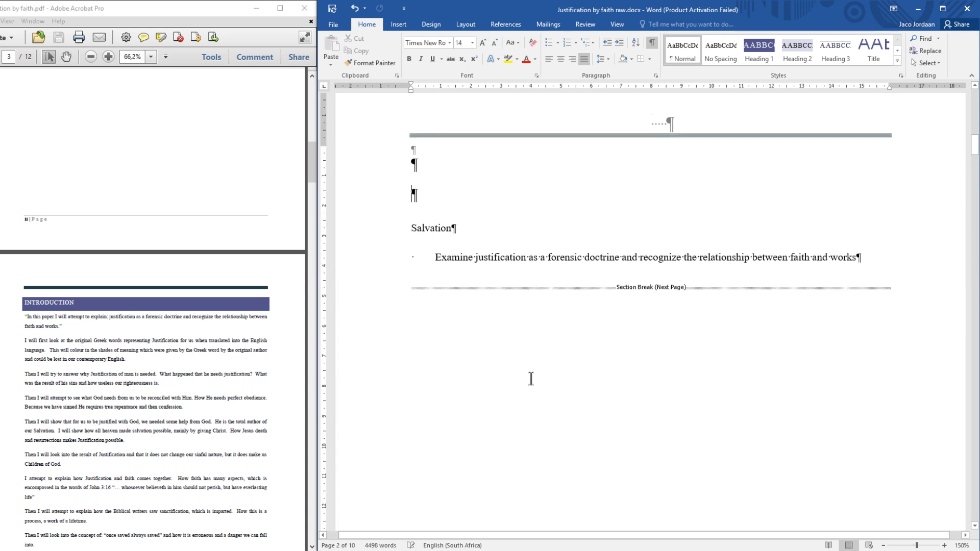
scroll(527, 381, down, 8)
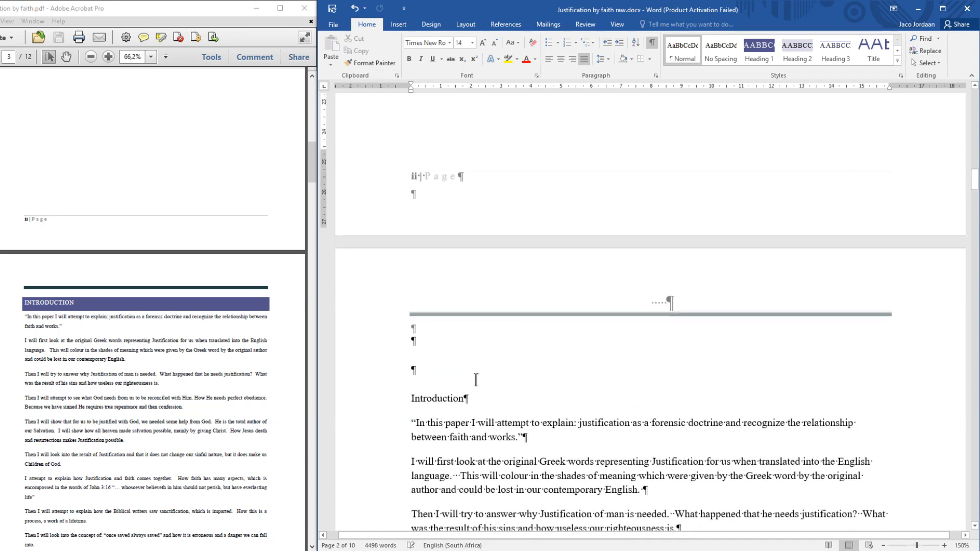
drag(408, 264, 487, 261)
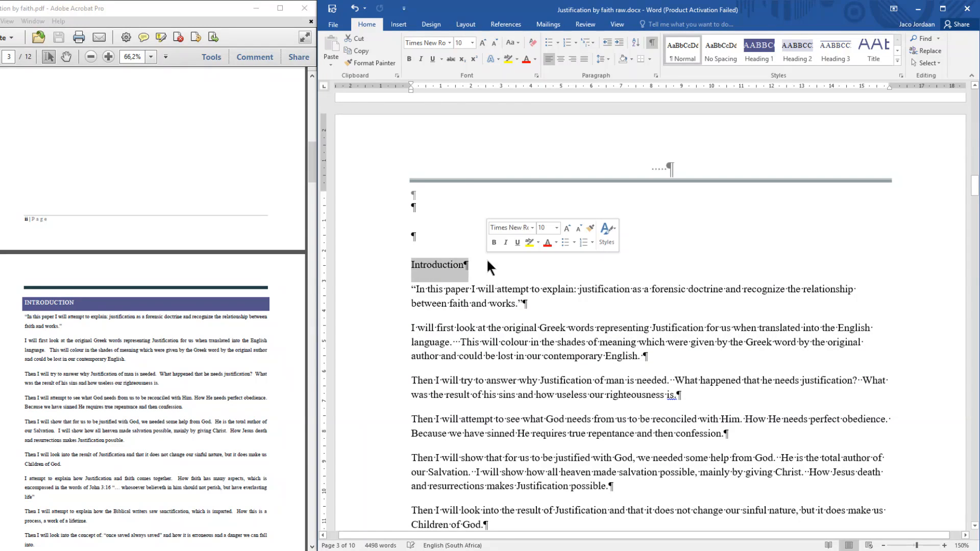
click(755, 54)
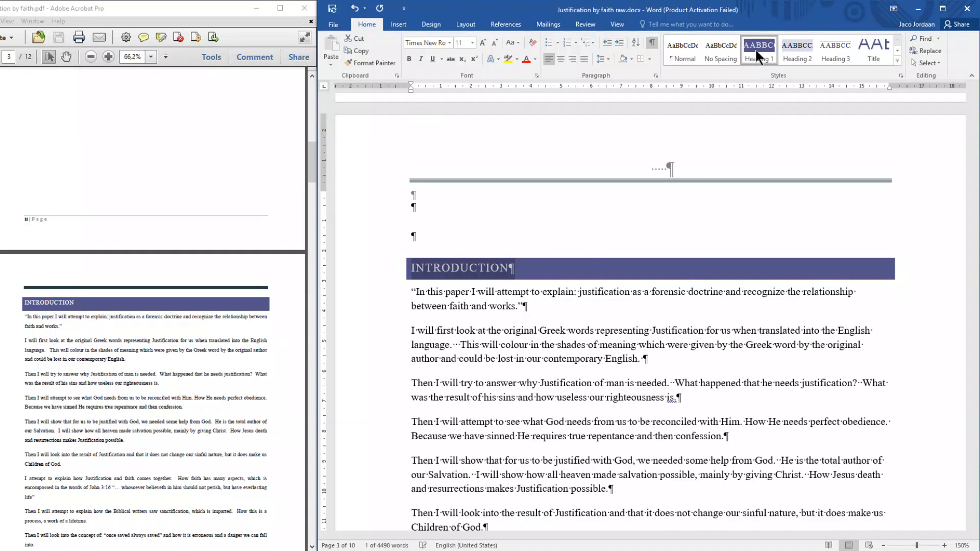
- Insert a page break before the "Justification:" line below the Introduction text
scroll(494, 313, down, 10)
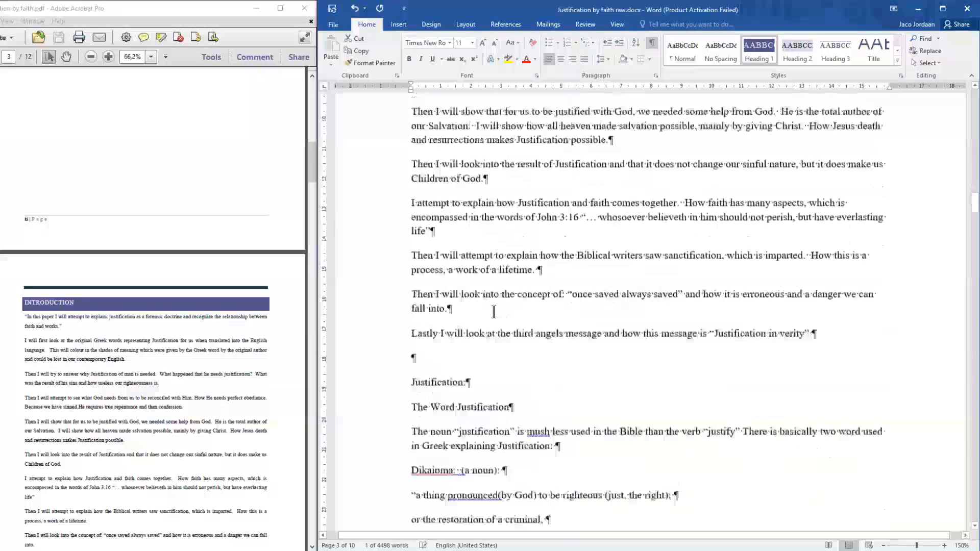
scroll(67, 434, down, 5)
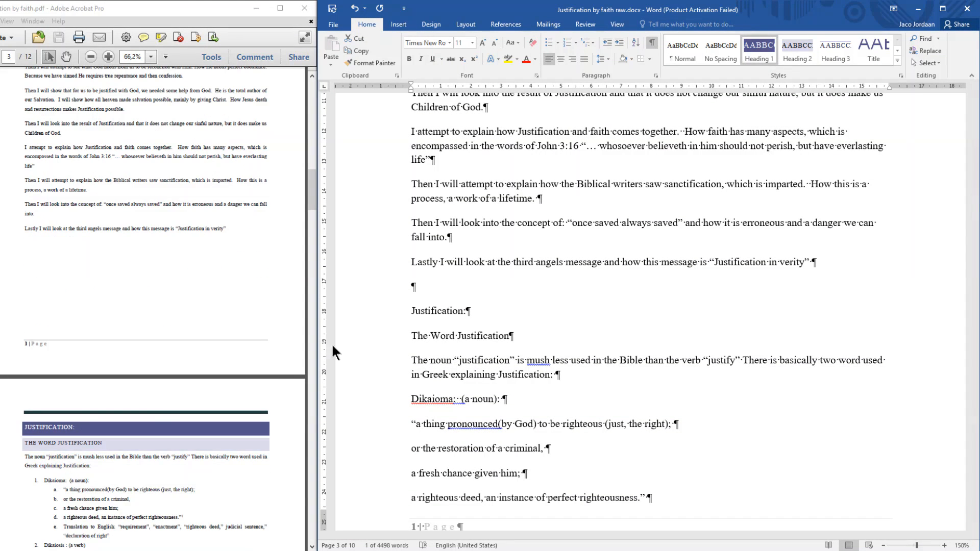
click(415, 310)
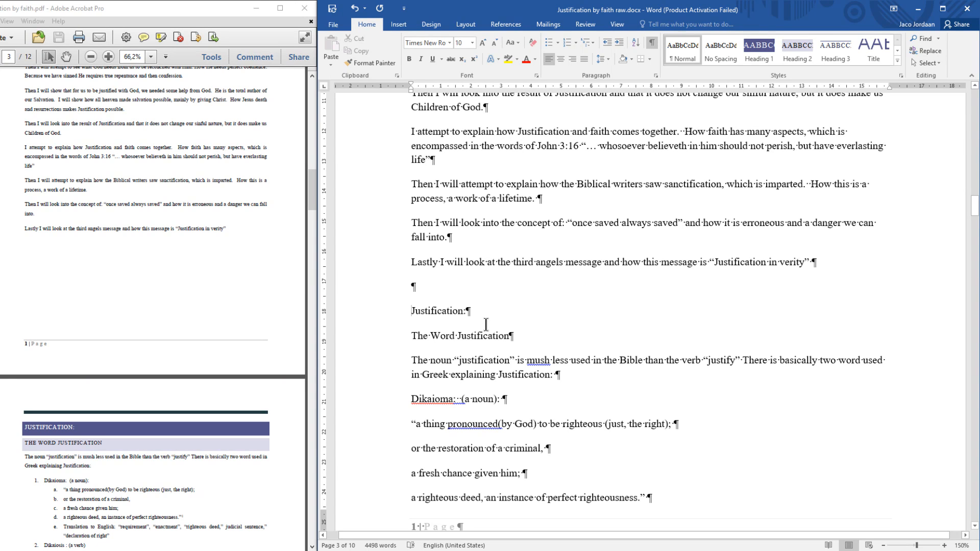
key(ctrl+Return)
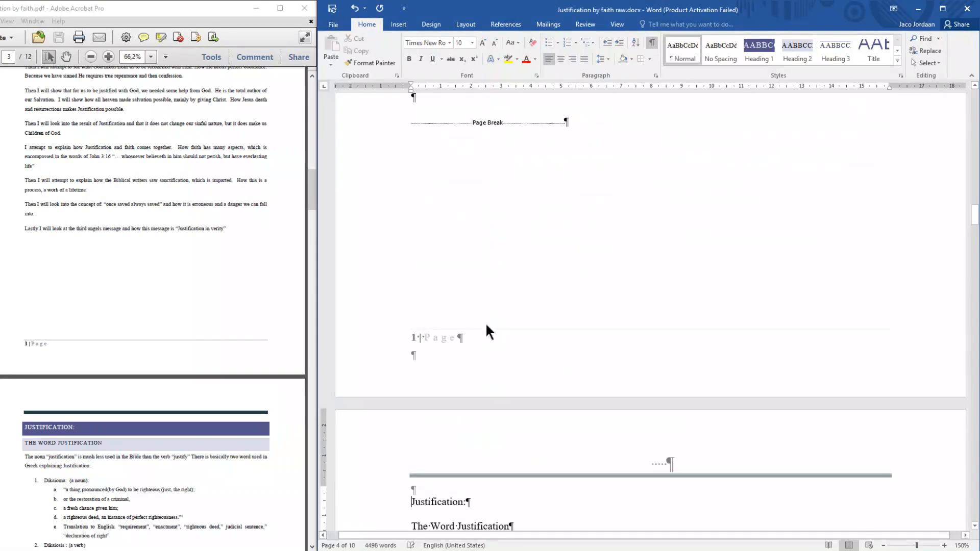
- Apply Heading 1 to the "Justification:" line and Heading 2 to "The Word Justification" below it
scroll(499, 403, down, 3)
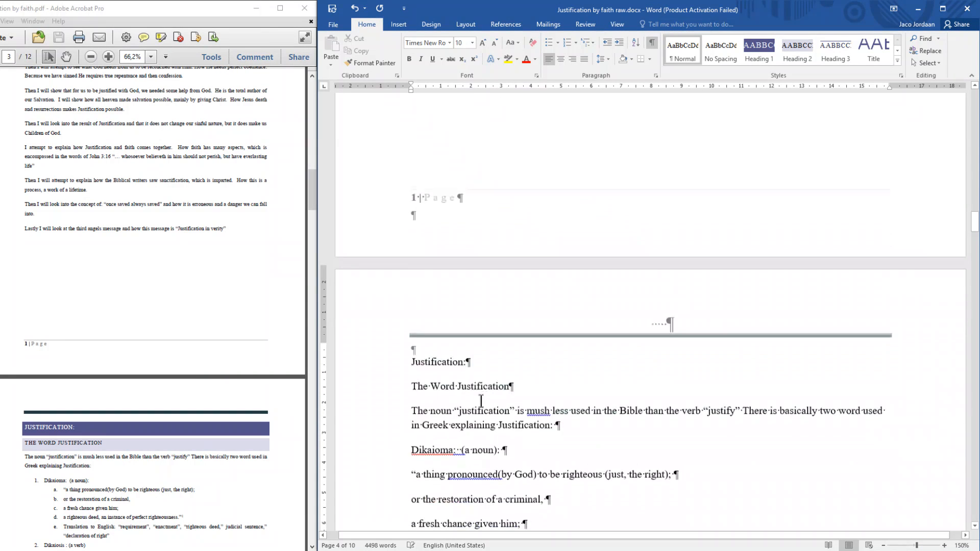
click(401, 359)
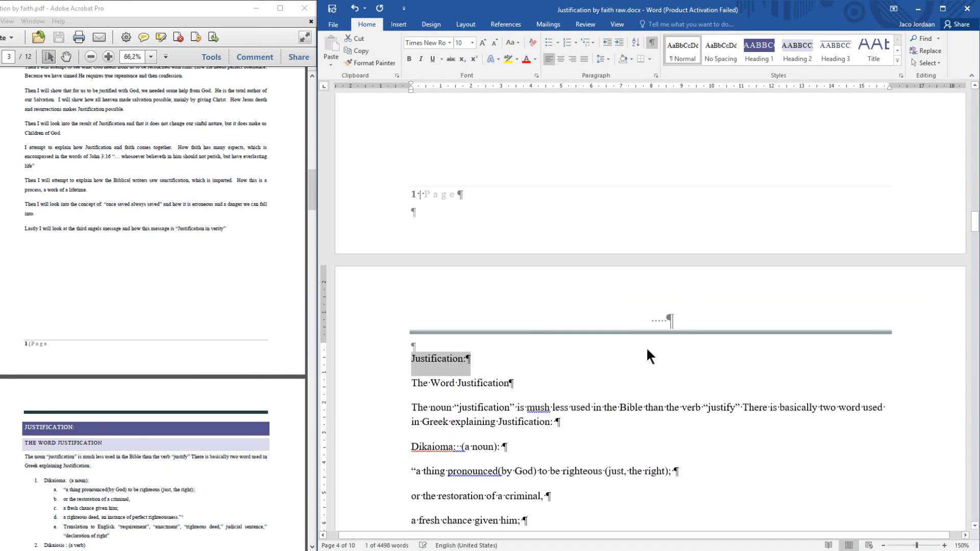
click(753, 48)
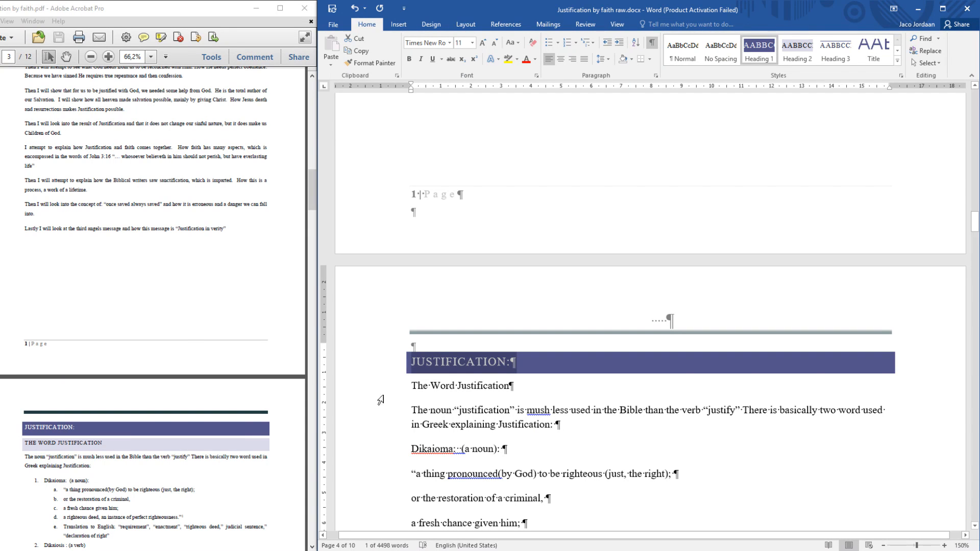
click(393, 387)
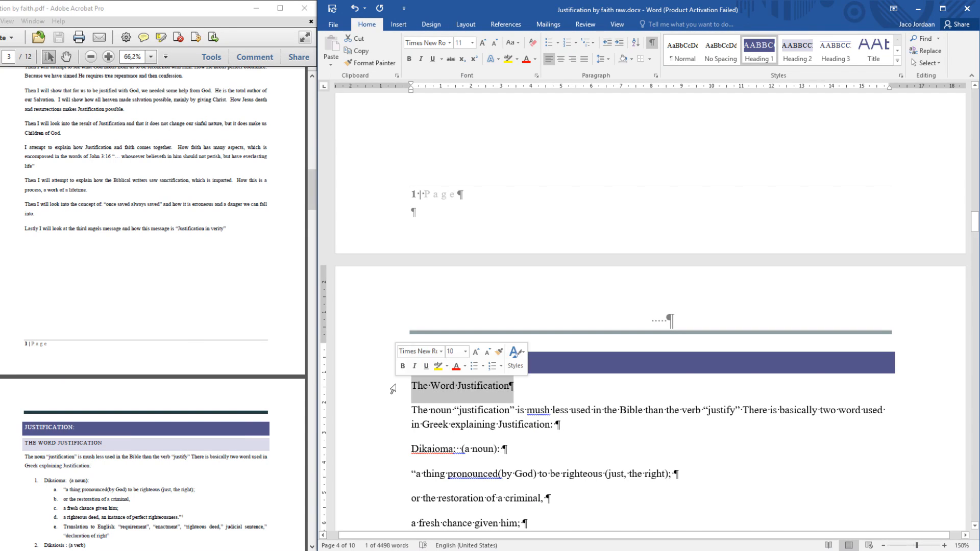
click(795, 44)
- Add three blank paragraphs between the "Examine justification" line and the section break on the second page
scroll(440, 402, up, 15)
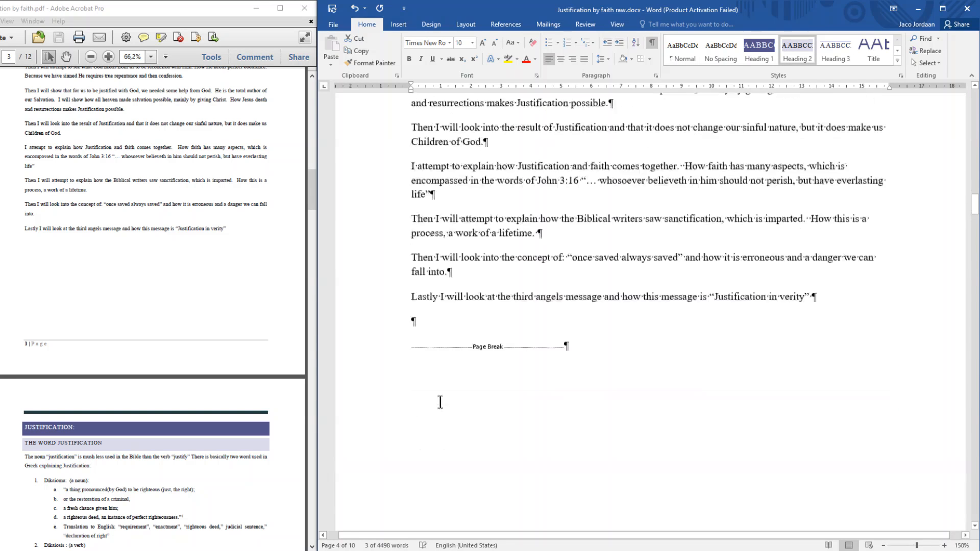
scroll(440, 402, up, 8)
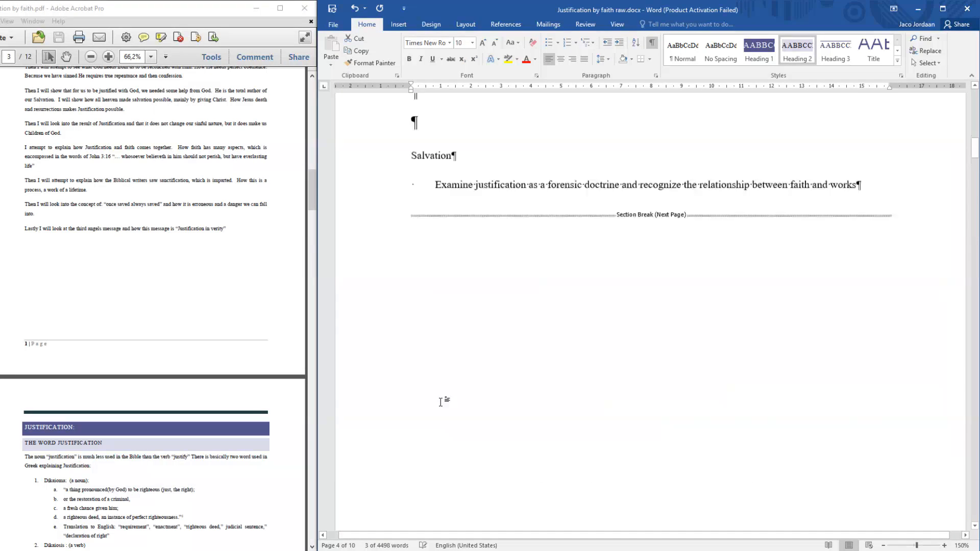
scroll(430, 404, down, 2)
click(649, 376)
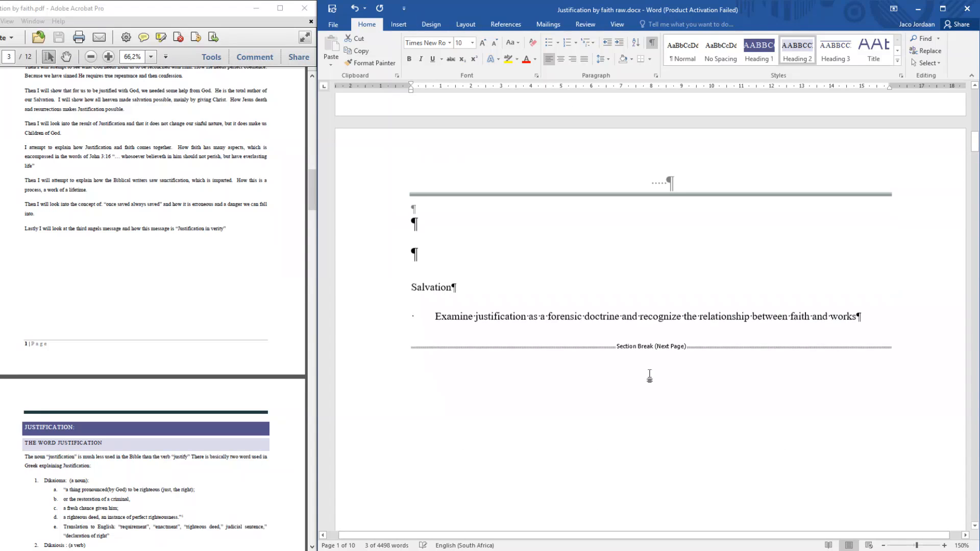
click(881, 318)
key(Return)
key(Return)
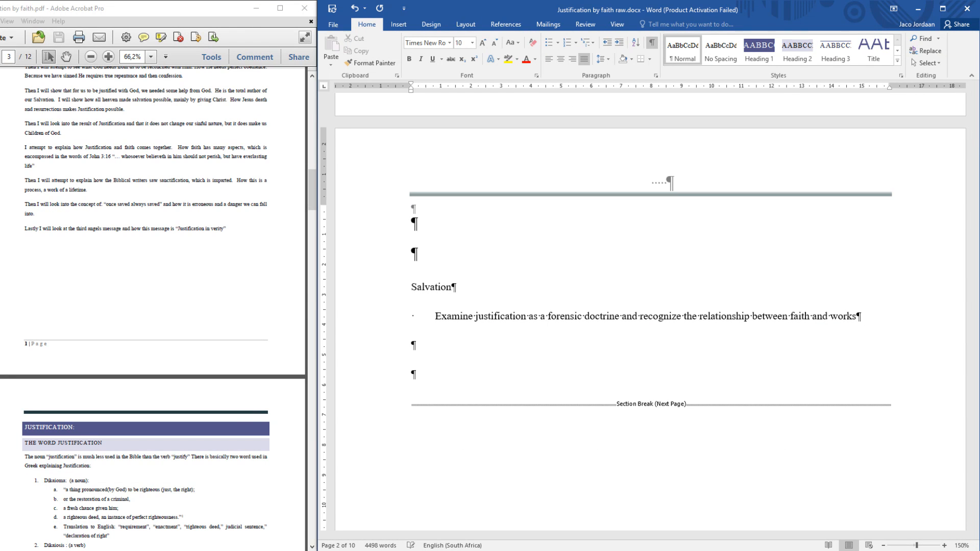
key(Return)
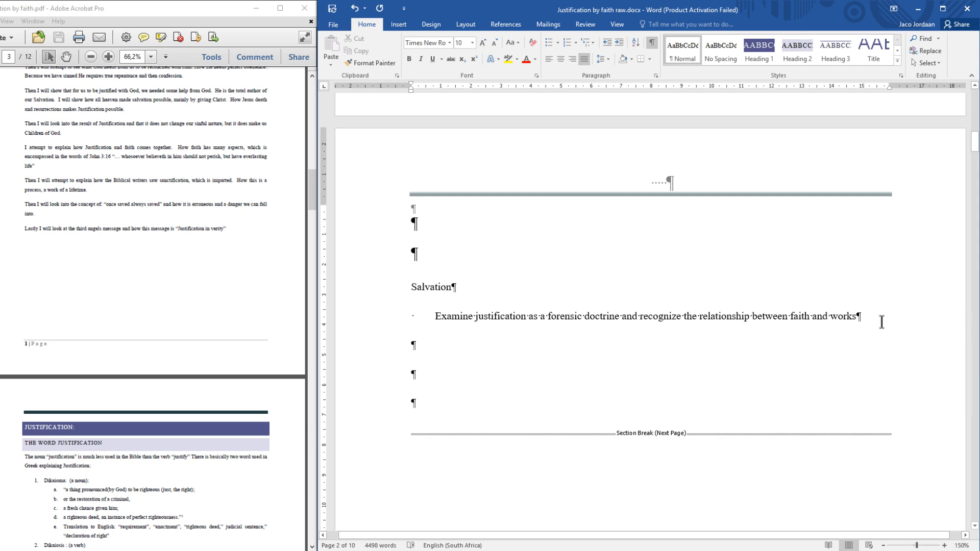
- Insert an Automatic Table 2 table of contents among the blank paragraphs below the "Examine justification" line
click(512, 23)
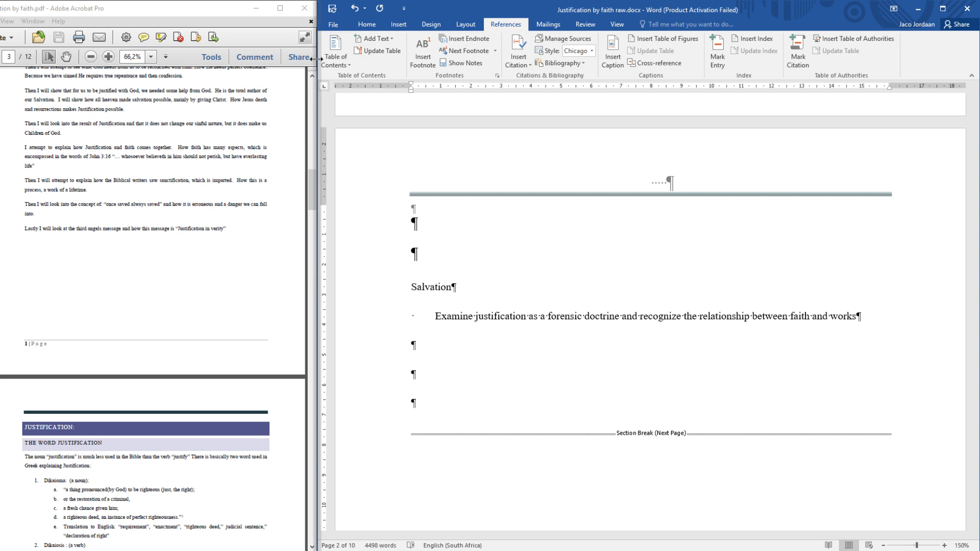
click(341, 53)
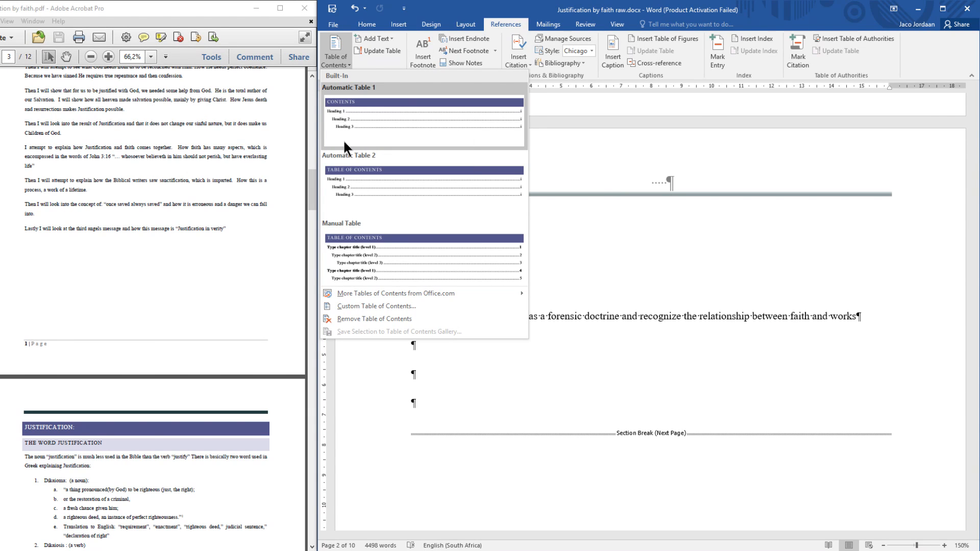
click(356, 194)
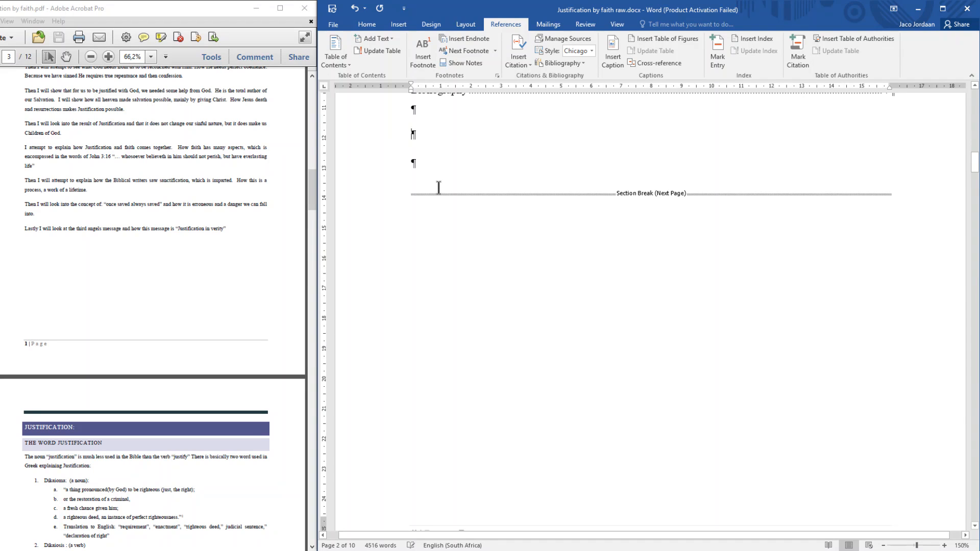
scroll(439, 189, up, 2)
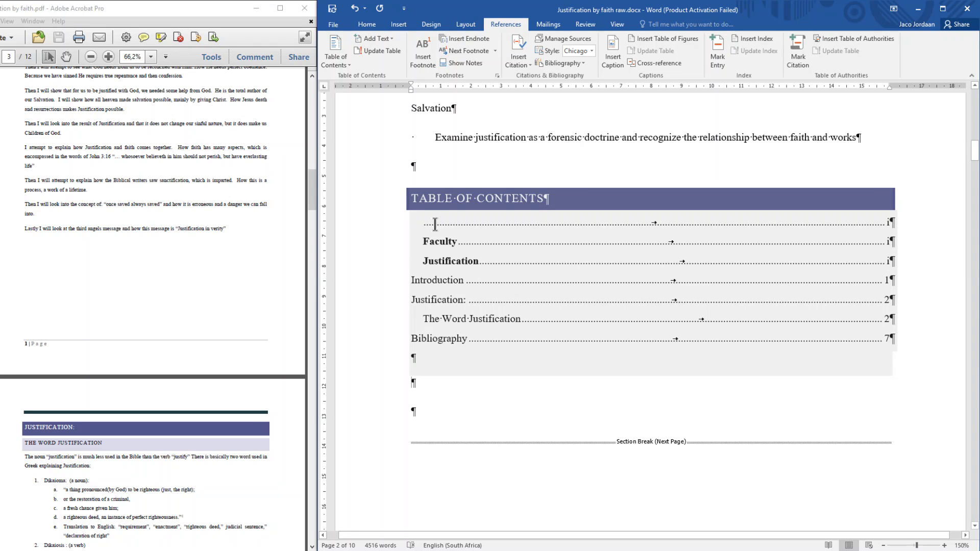
scroll(444, 265, down, 1)
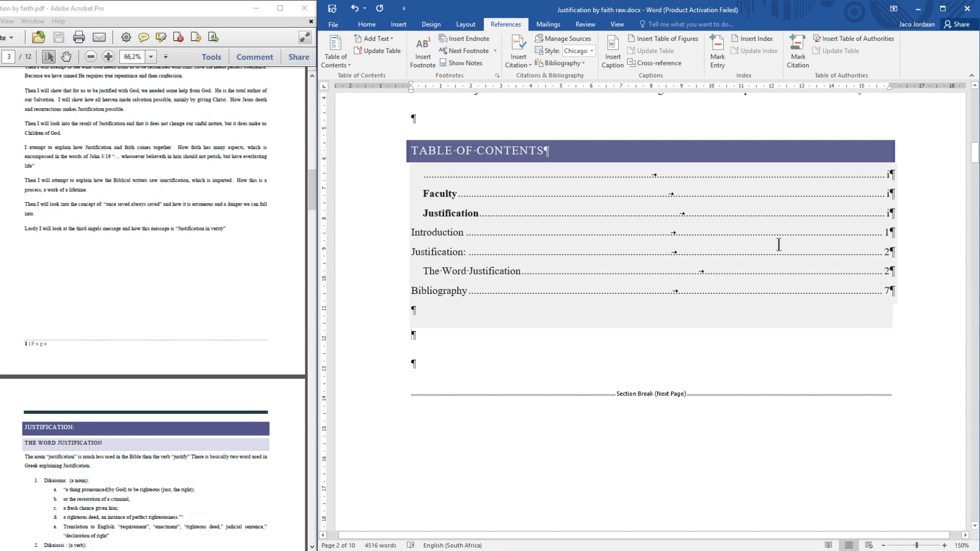
- Check the Bibliography and Conclusion headings near the end of the paper against the table of contents
drag(975, 159, 973, 467)
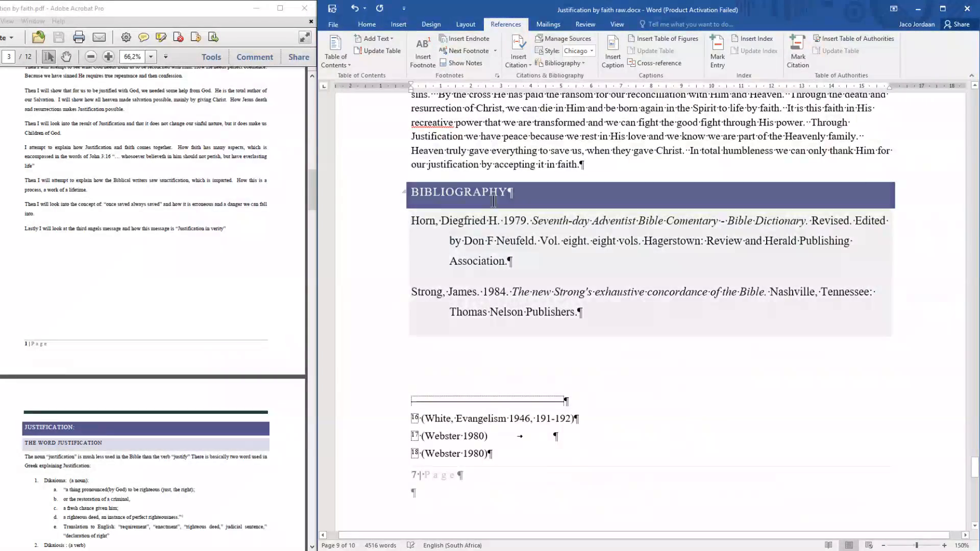
scroll(470, 188, up, 10)
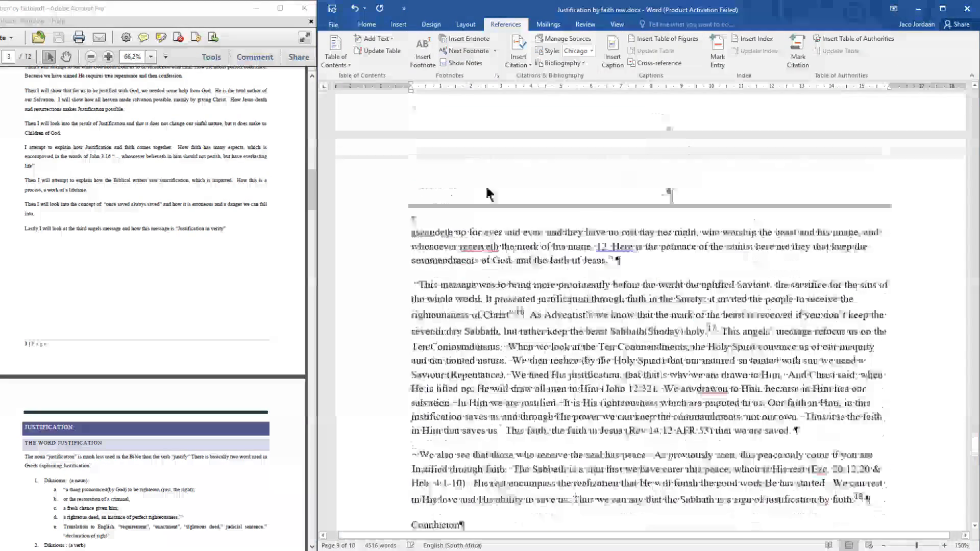
drag(974, 447, 978, 160)
scroll(507, 250, down, 3)
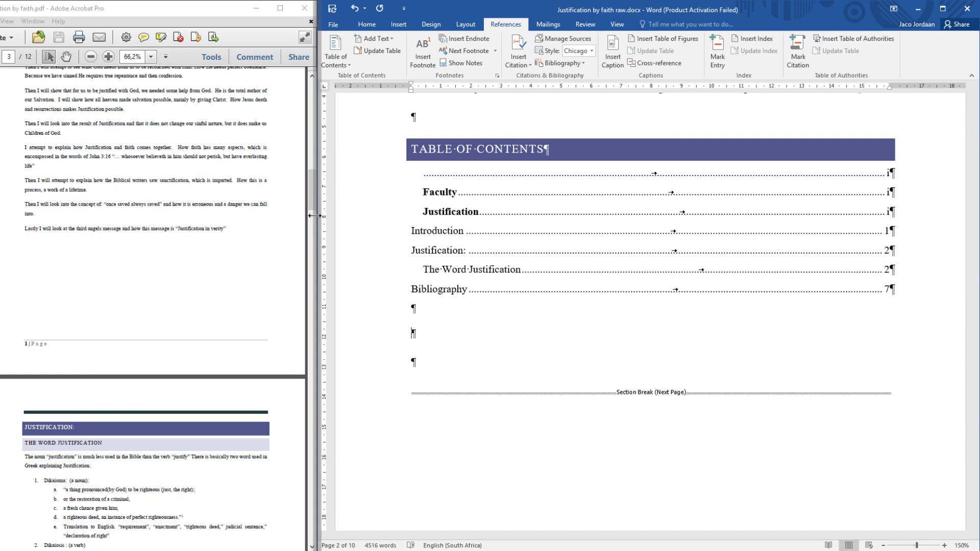
- Show the PDF's contents page in a wider window and follow its "Why is Justifications needed?" entry to that section
drag(310, 204, 309, 159)
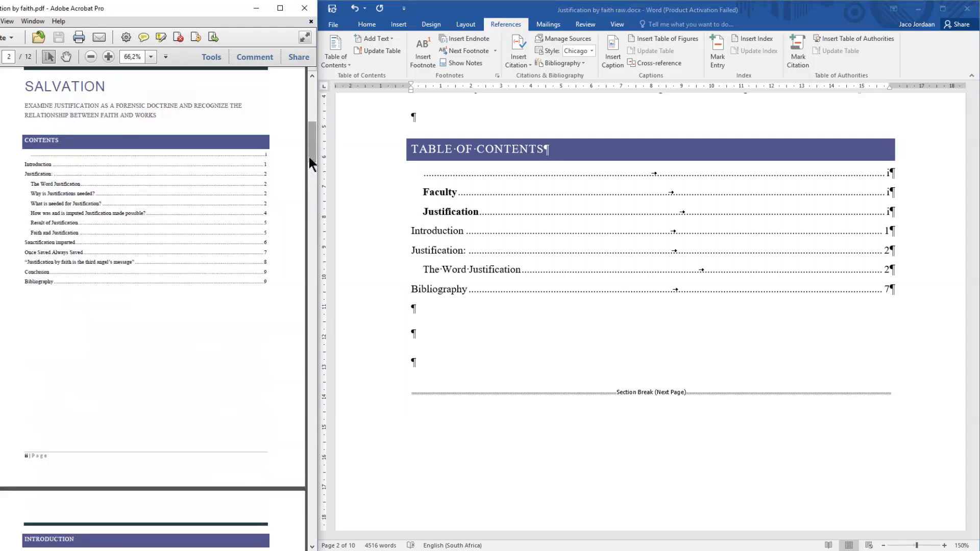
drag(316, 205, 465, 204)
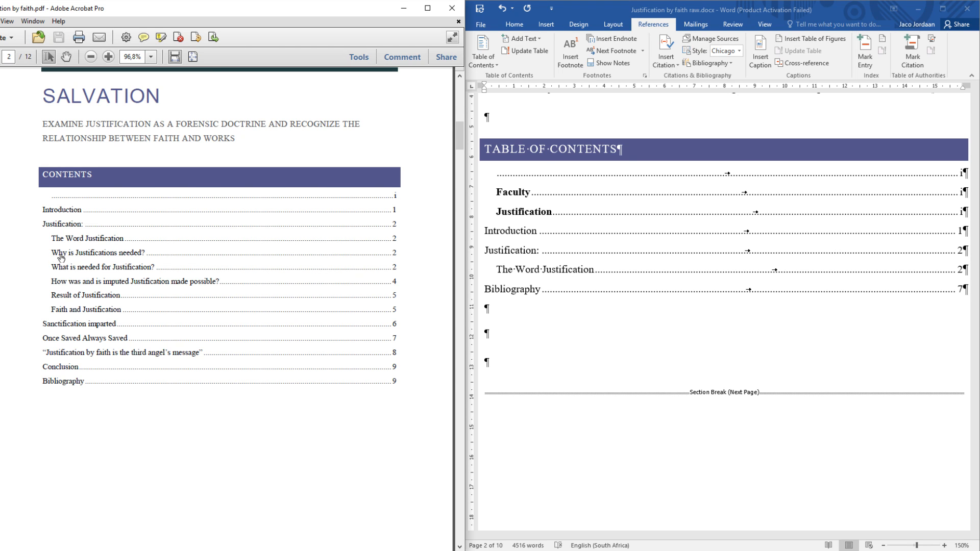
click(115, 256)
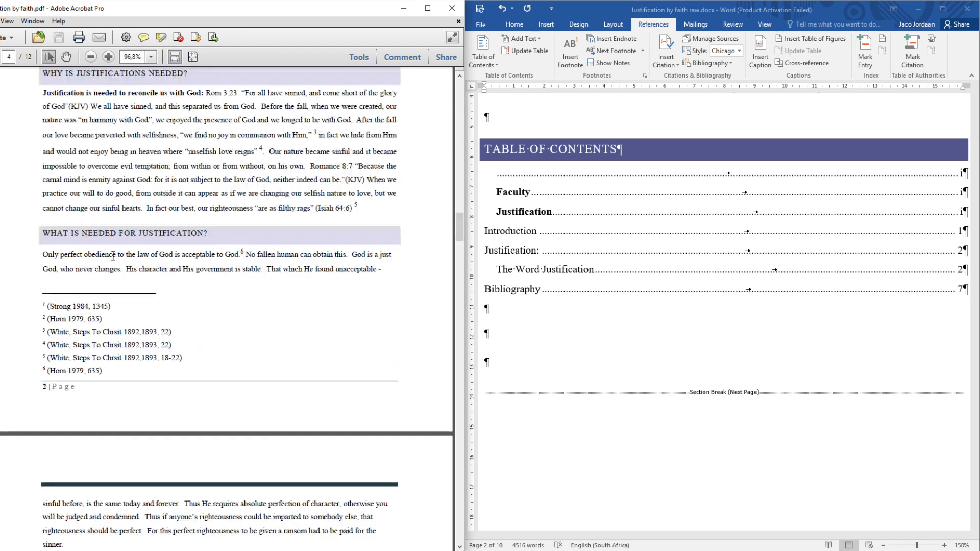
- Apply the Heading 2 style to the "Why is Justifications needed?" line below the Word Justification section, widening the document window to reach the style
scroll(614, 337, down, 15)
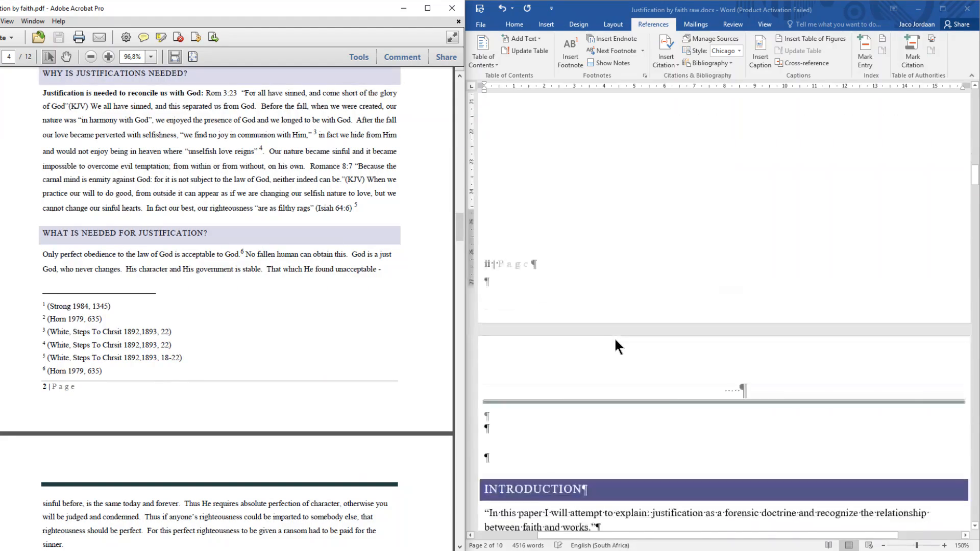
scroll(614, 337, up, 7)
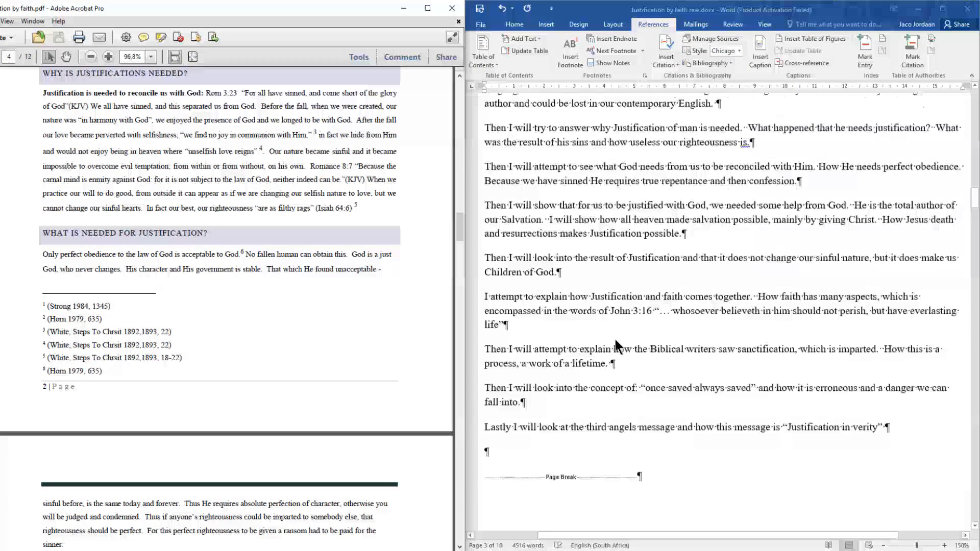
scroll(614, 338, down, 8)
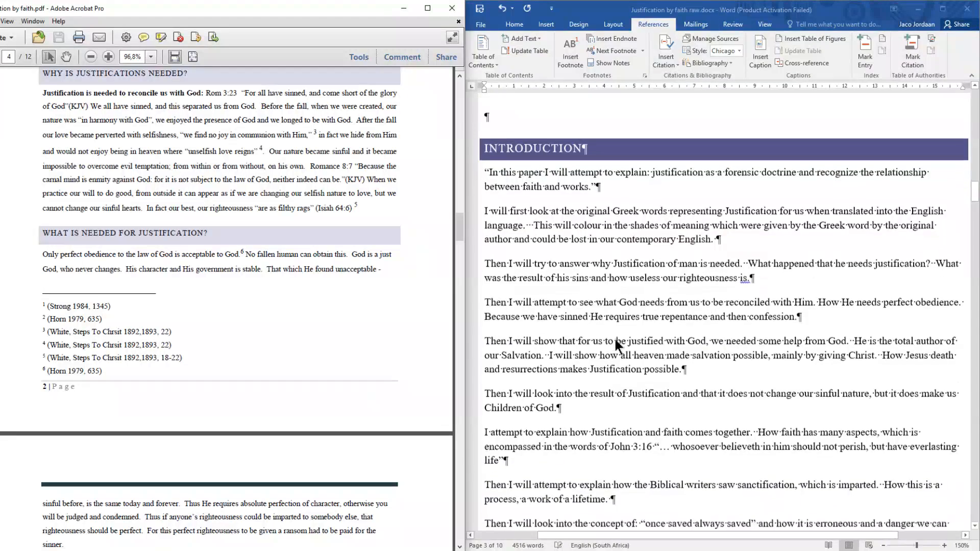
scroll(615, 341, down, 7)
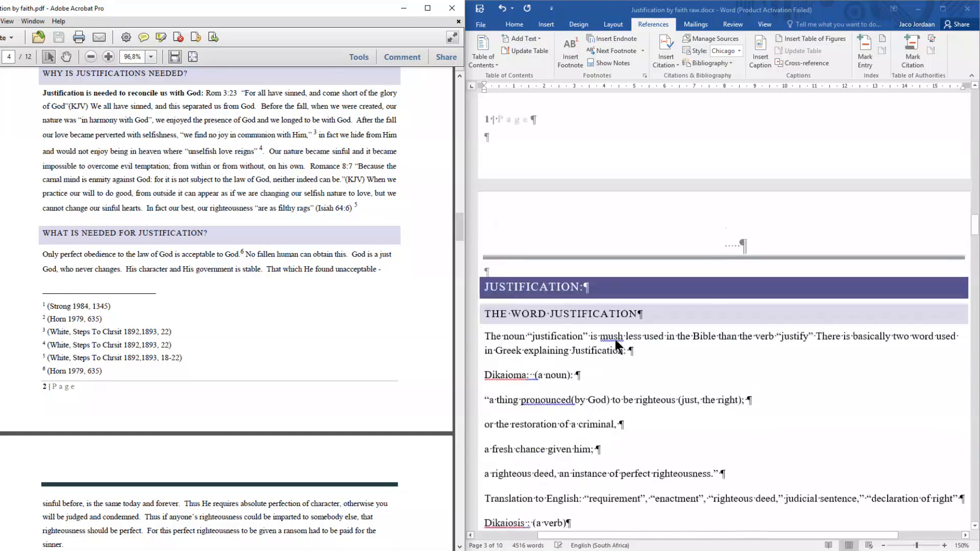
scroll(614, 339, down, 2)
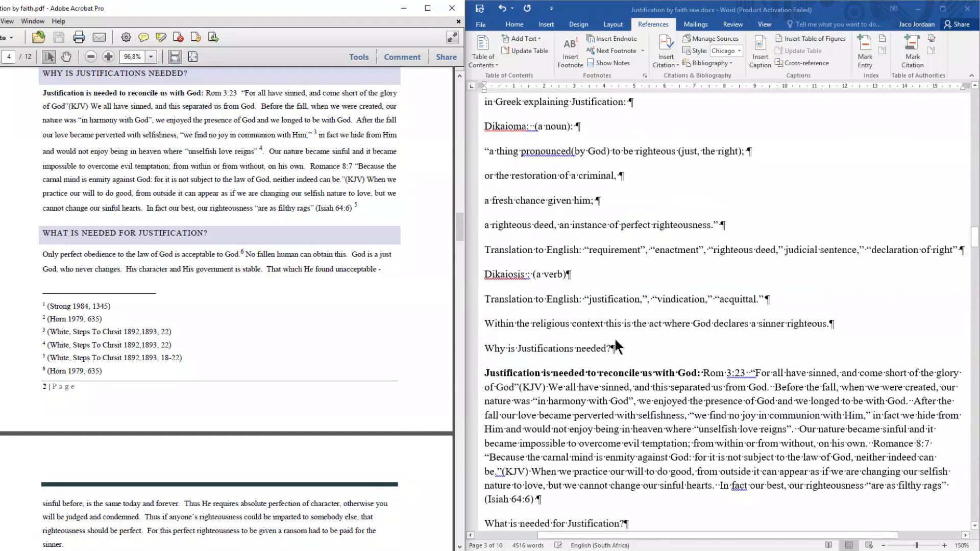
drag(486, 349, 615, 348)
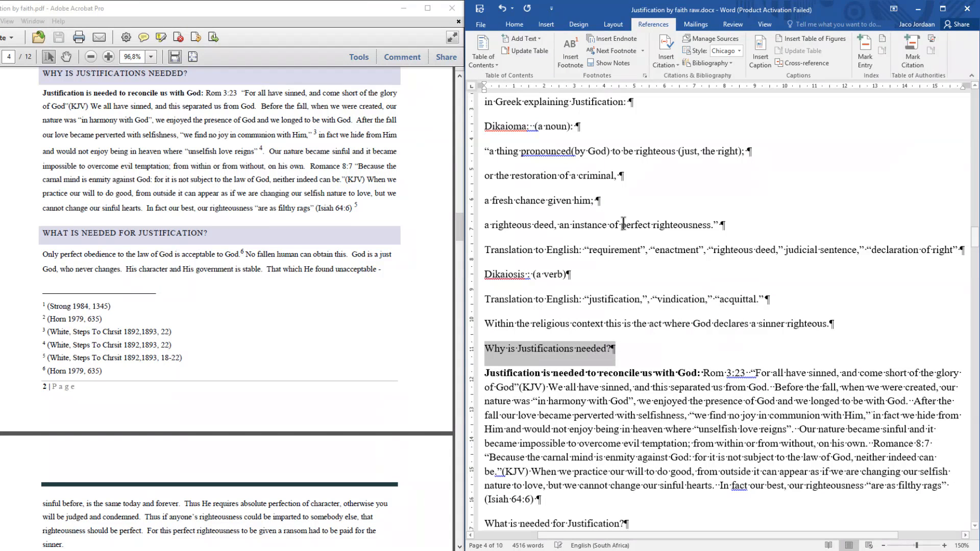
click(517, 25)
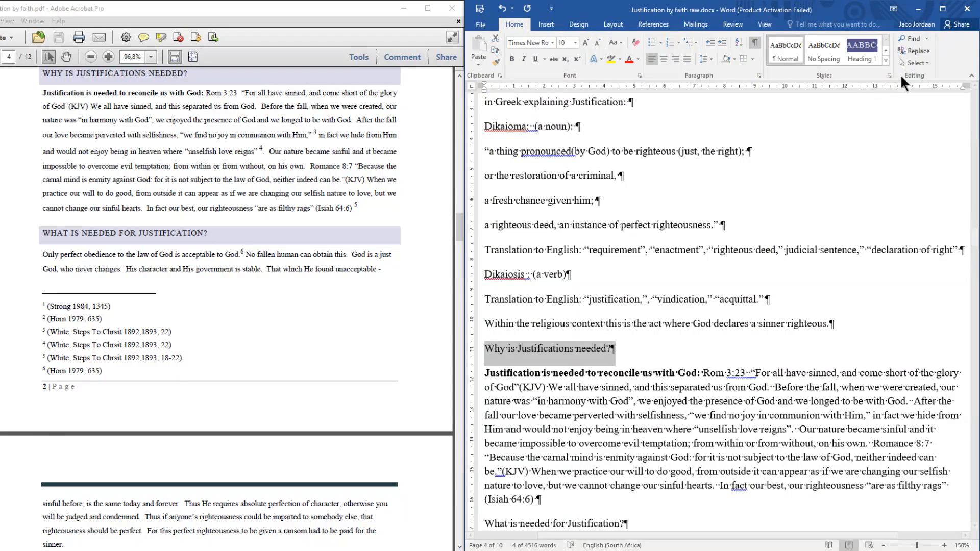
drag(465, 112, 361, 115)
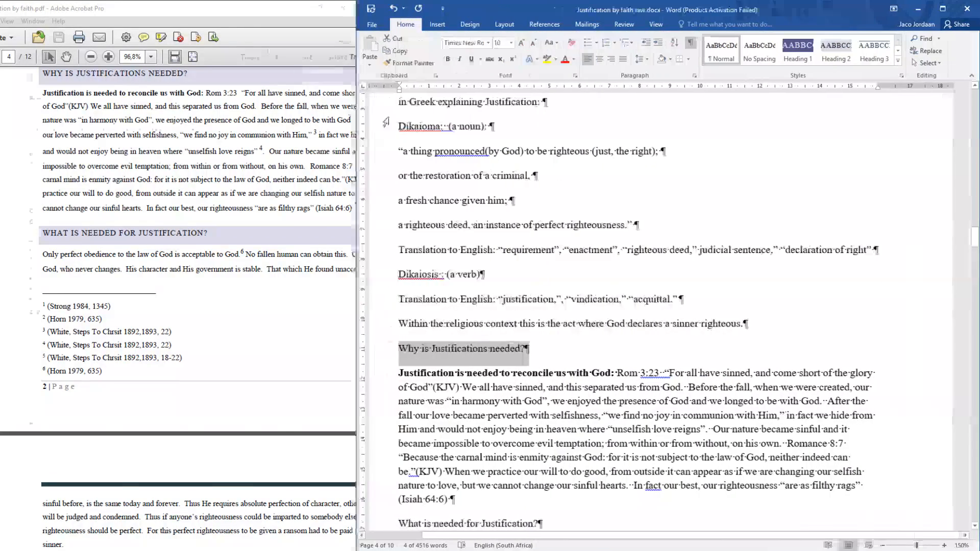
click(837, 46)
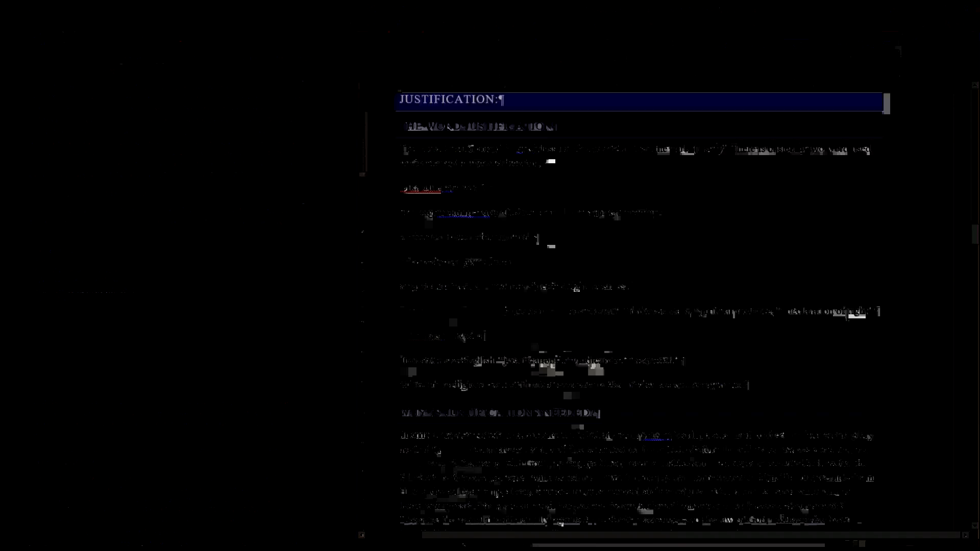
- Update the entire table of contents on the second page to include the "Why is Justifications needed?" heading
scroll(846, 313, up, 20)
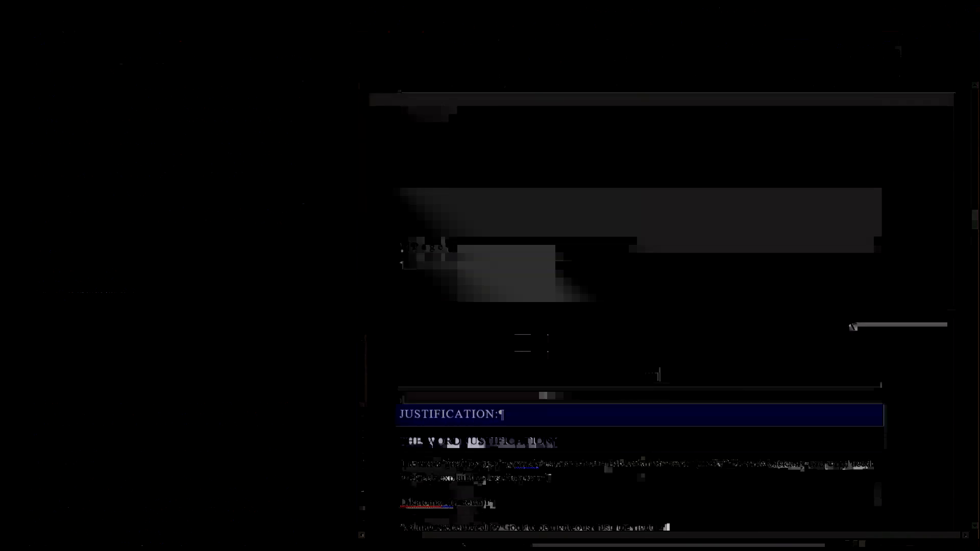
scroll(847, 313, up, 15)
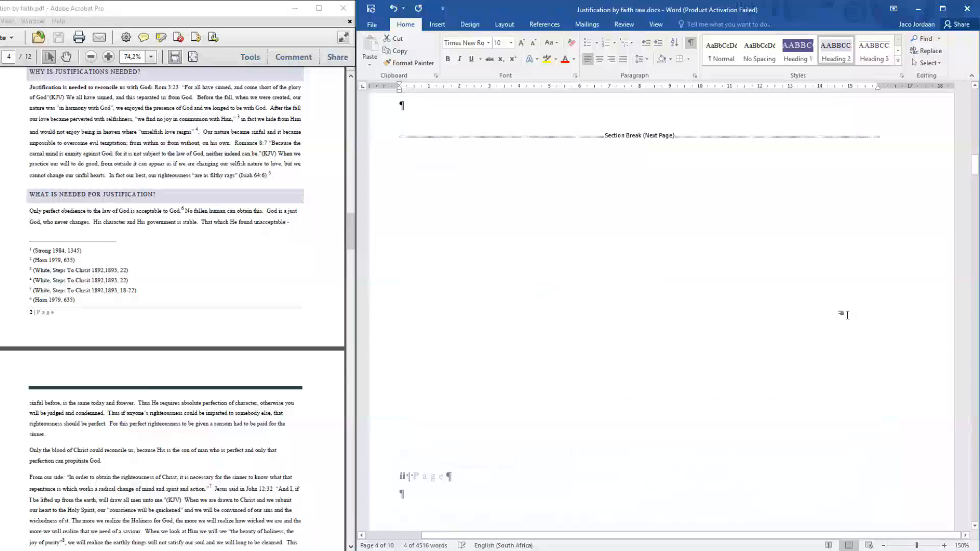
click(492, 383)
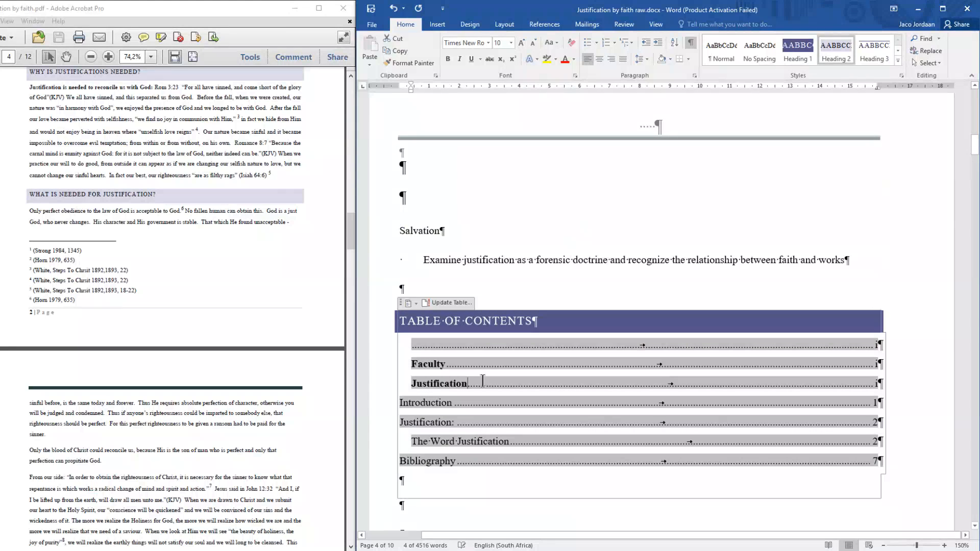
click(445, 302)
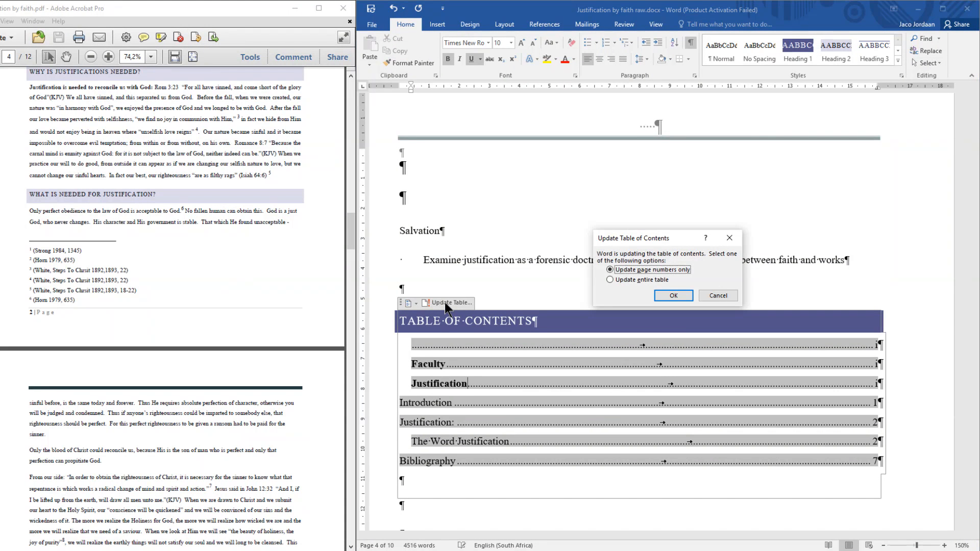
click(652, 279)
click(670, 294)
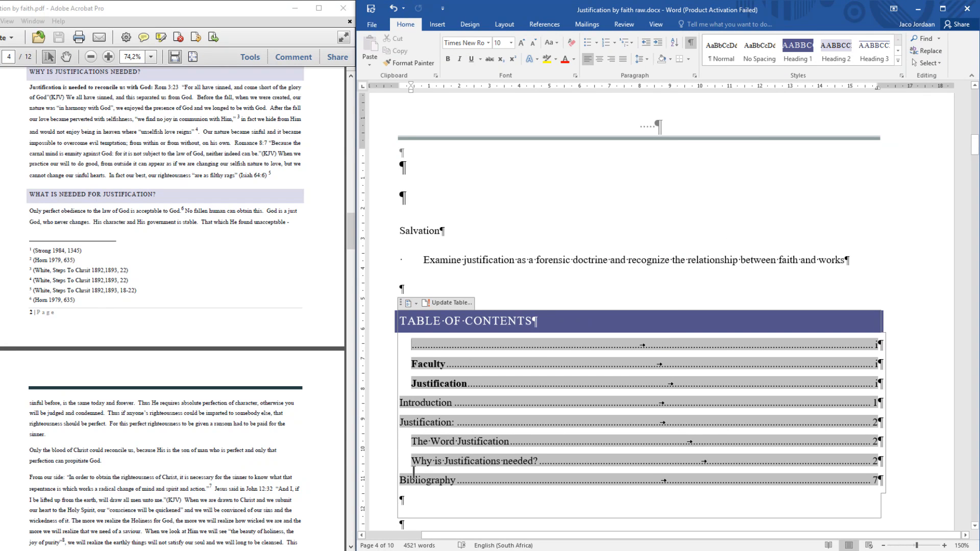
click(491, 460)
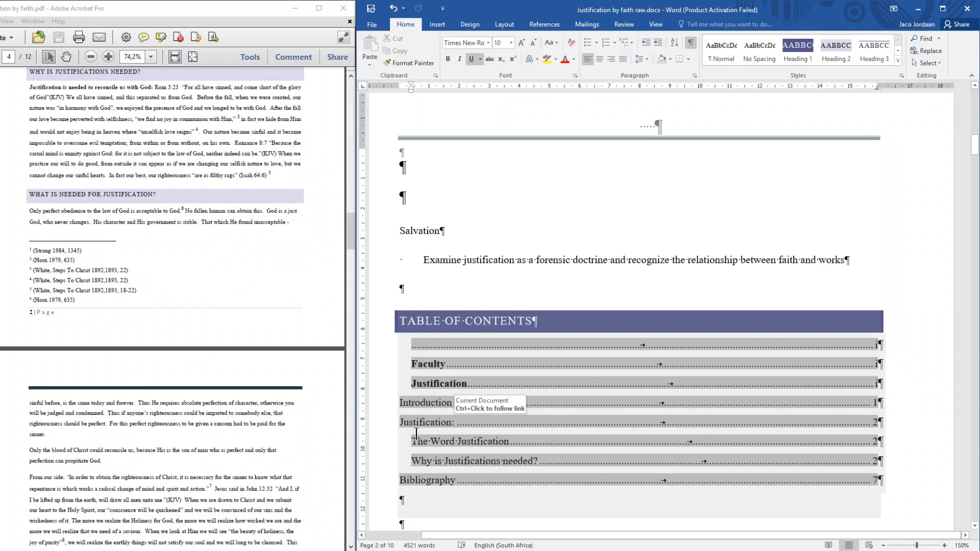
- Apply the Heading 3 style to the "Within the religious context" sentence above the "Why is Justifications needed?" heading
scroll(429, 499, down, 10)
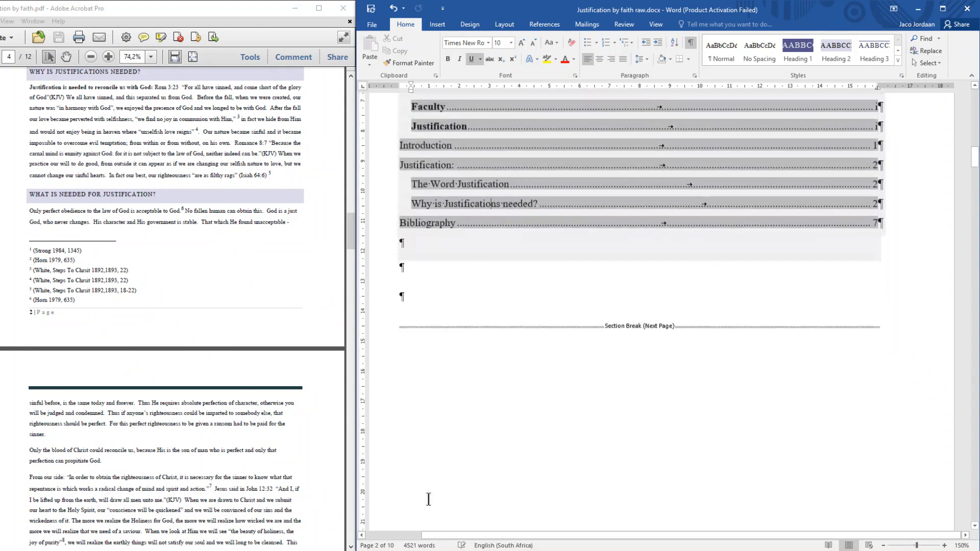
scroll(485, 432, down, 10)
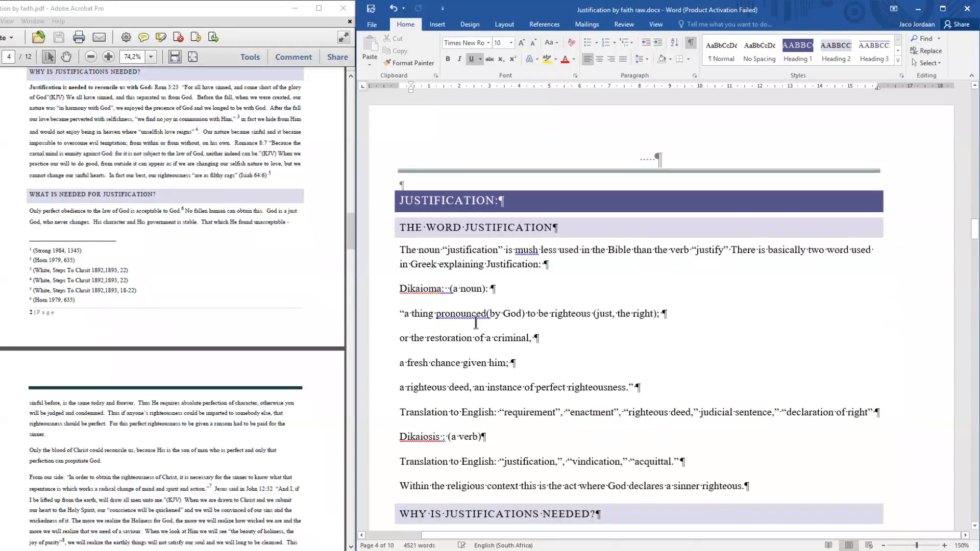
scroll(458, 295, down, 4)
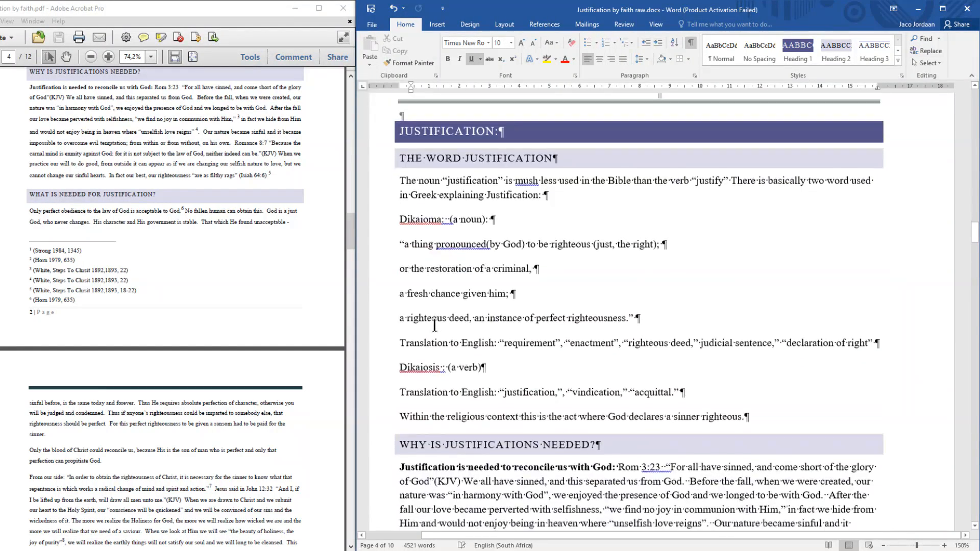
scroll(433, 317, up, 2)
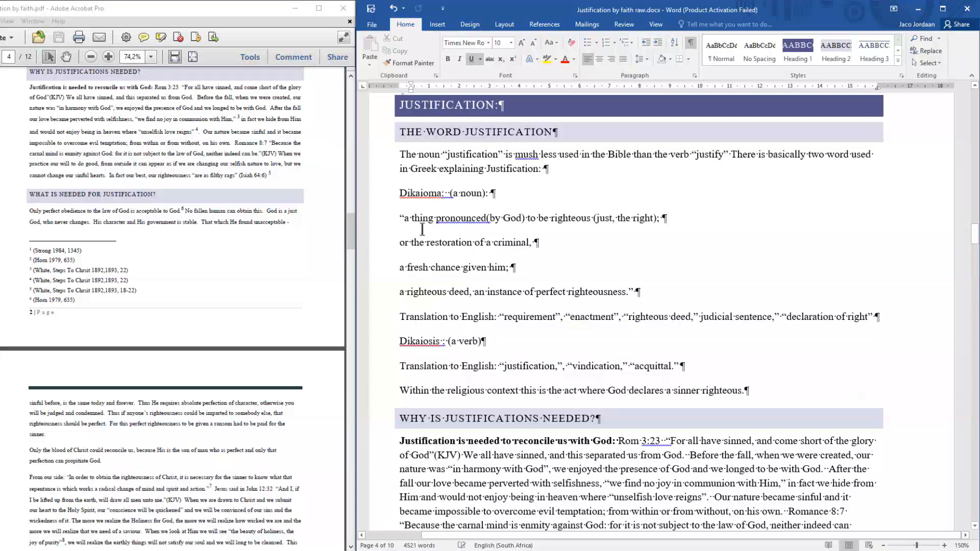
drag(399, 389, 760, 406)
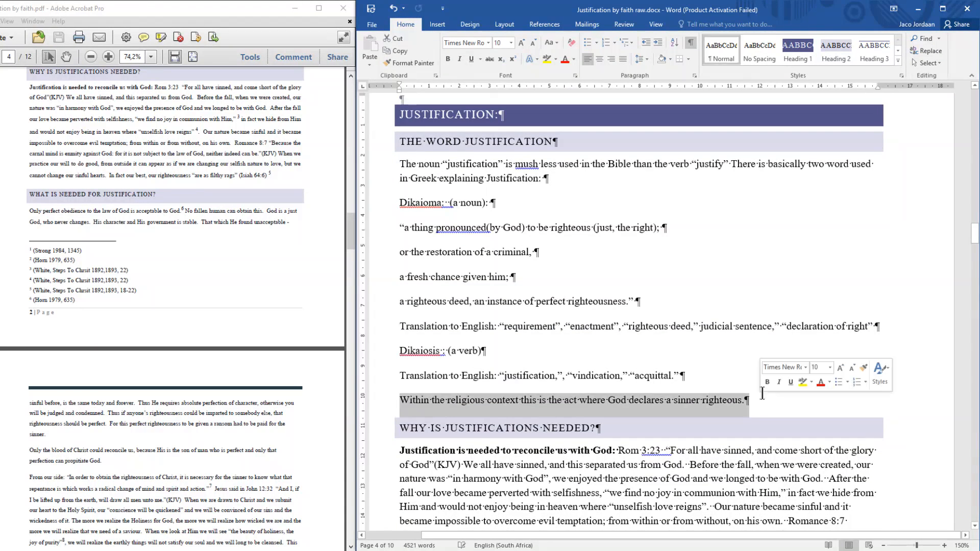
click(870, 51)
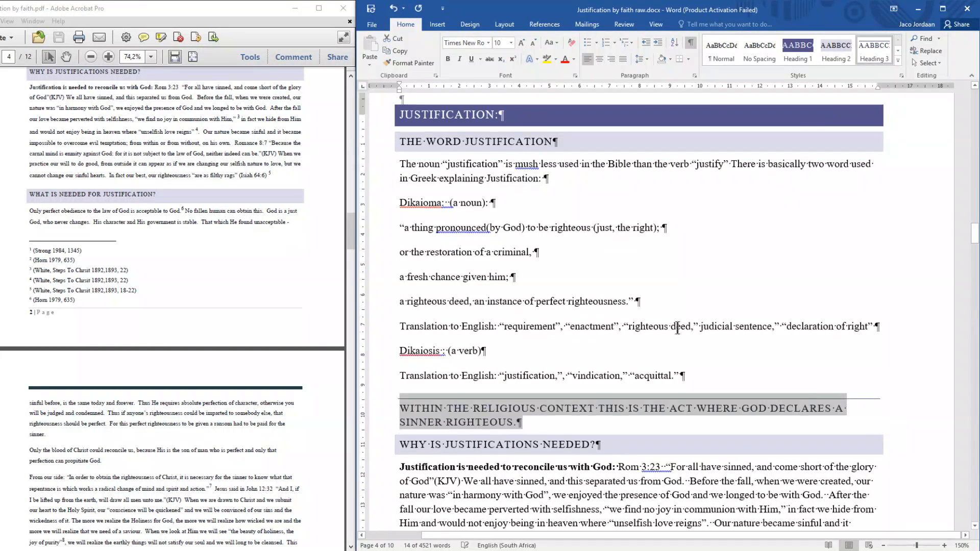
- Refresh the entire table of contents so it picks up the "Within the religious context" sentence as a third-level entry
scroll(679, 333, up, 20)
scroll(678, 328, up, 10)
click(536, 282)
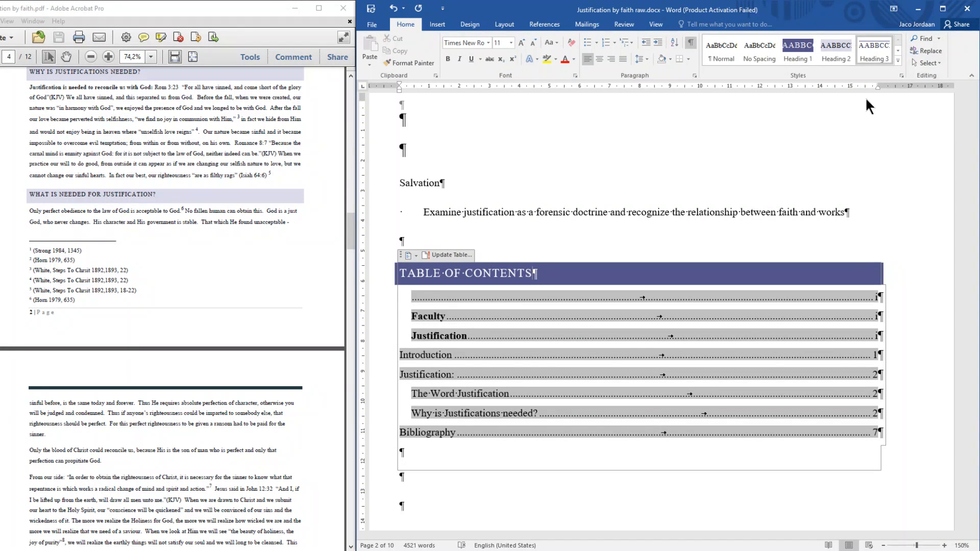
click(455, 256)
click(633, 279)
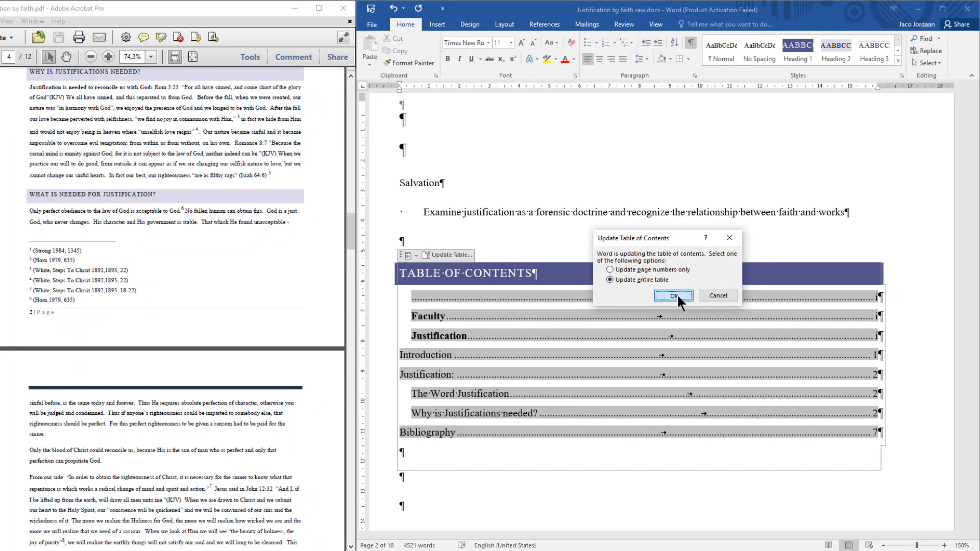
click(674, 295)
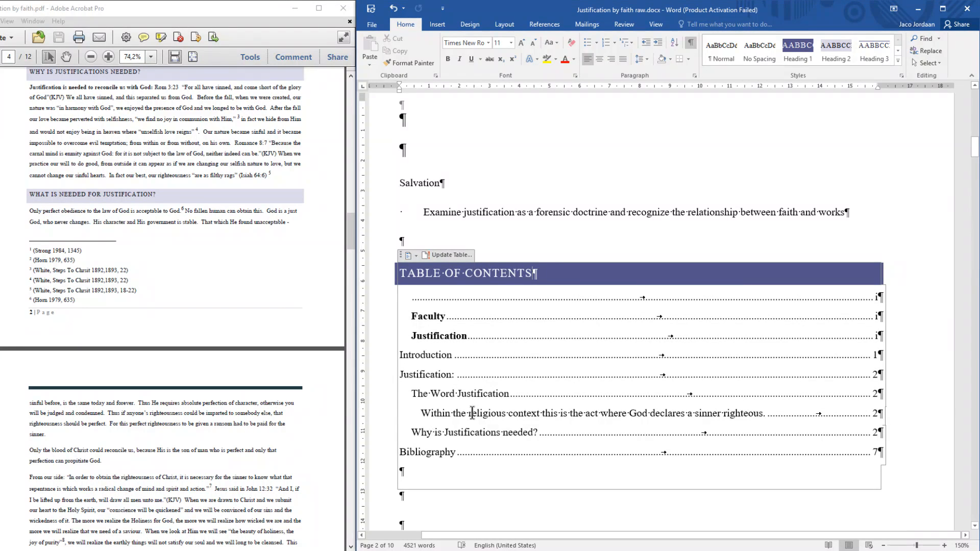
- Follow the "Within the religious context" entry in the table of contents and set that sentence back to the Normal style
click(415, 374)
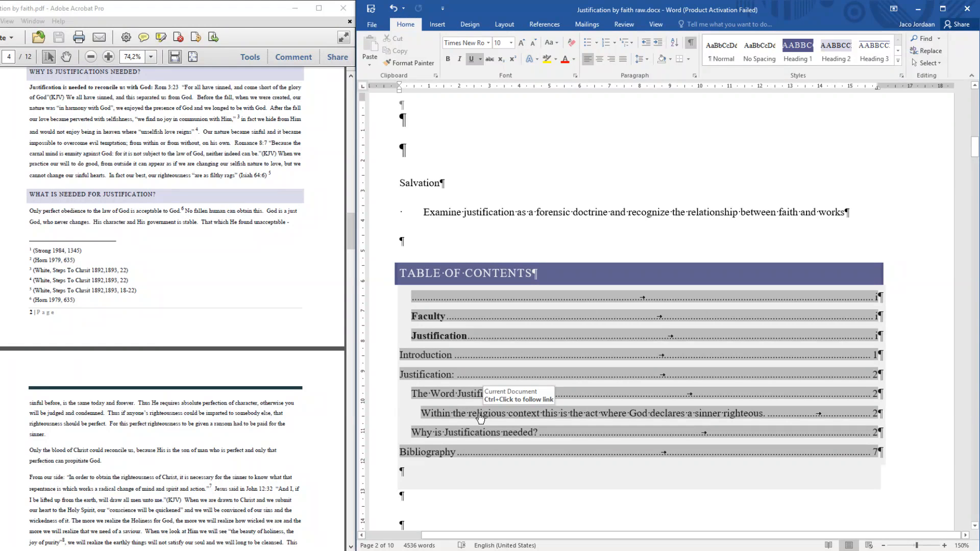
ctrl+click(534, 417)
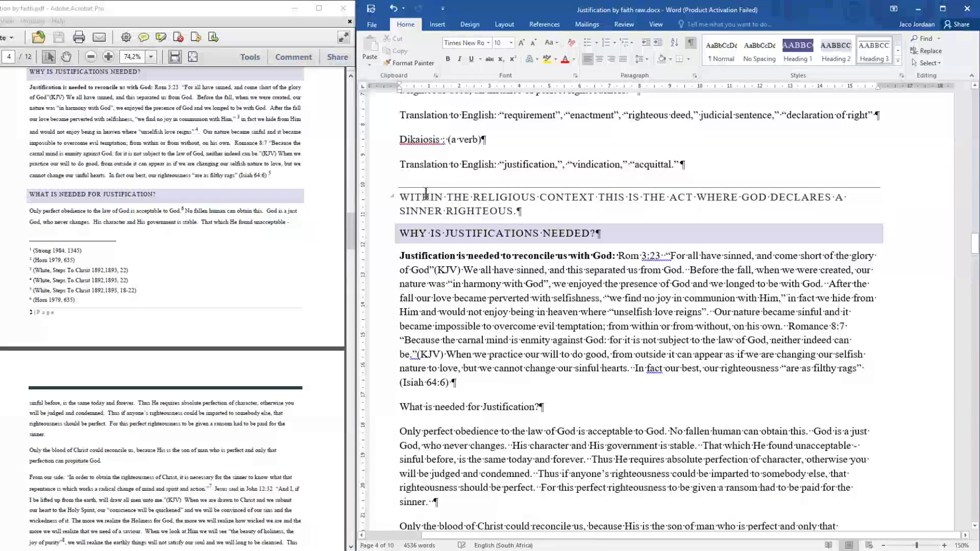
double_click(396, 196)
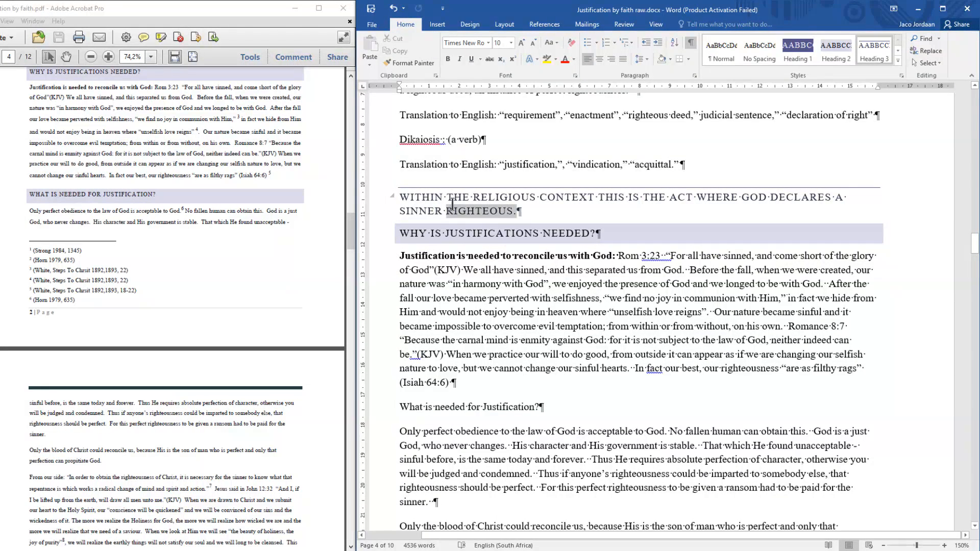
click(720, 48)
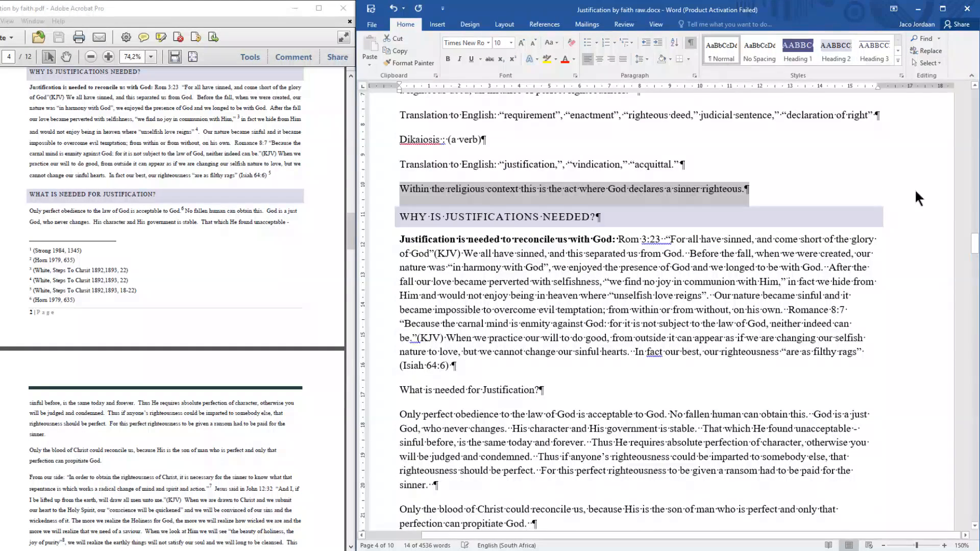
- Return to the table of contents and update the entire table to drop the "Within the religious context" entry
drag(976, 247, 975, 150)
click(700, 164)
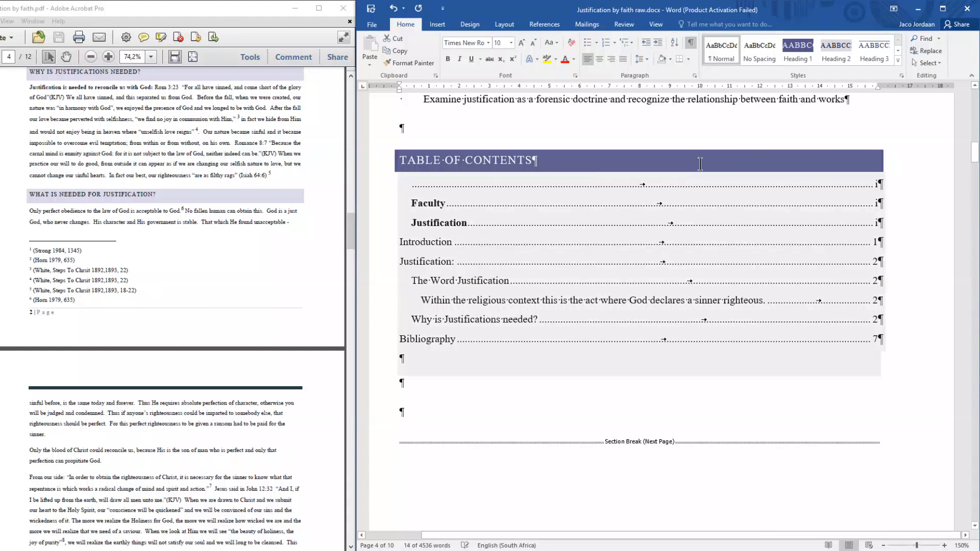
click(551, 167)
click(445, 140)
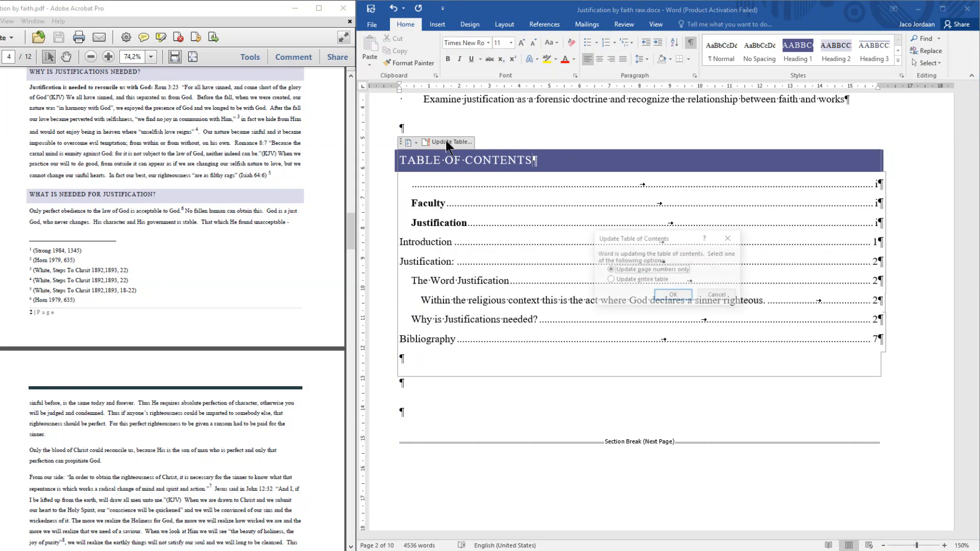
click(633, 279)
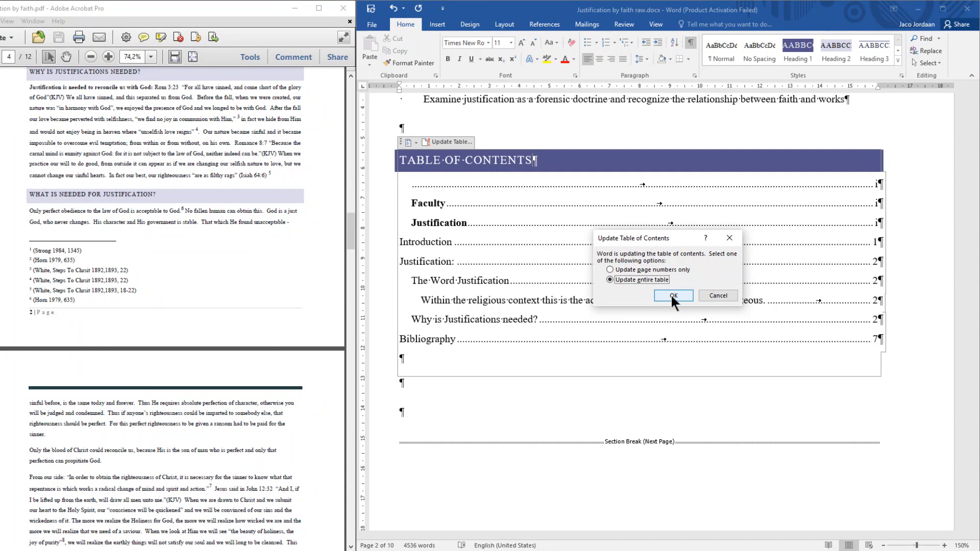
click(671, 295)
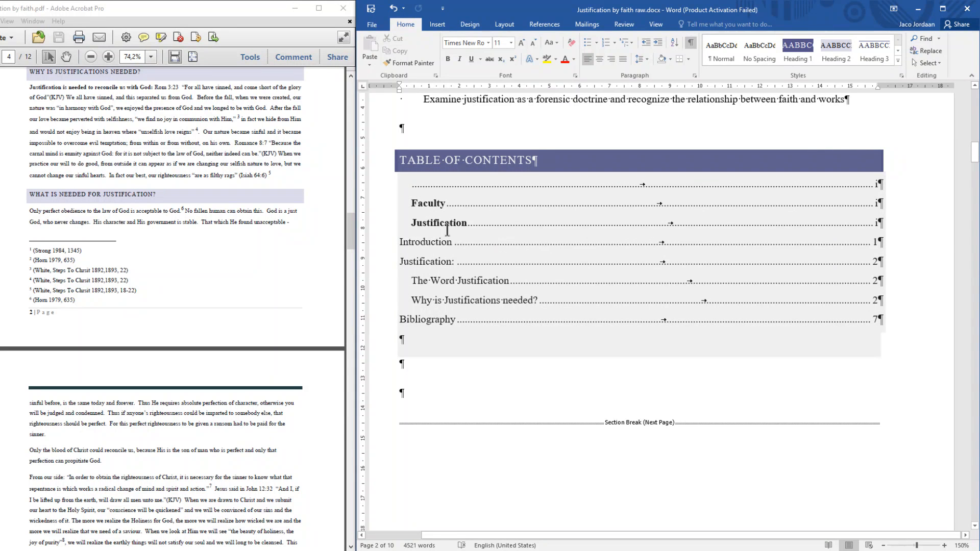
- Go back to the contents page of the finished PDF
drag(350, 231, 353, 135)
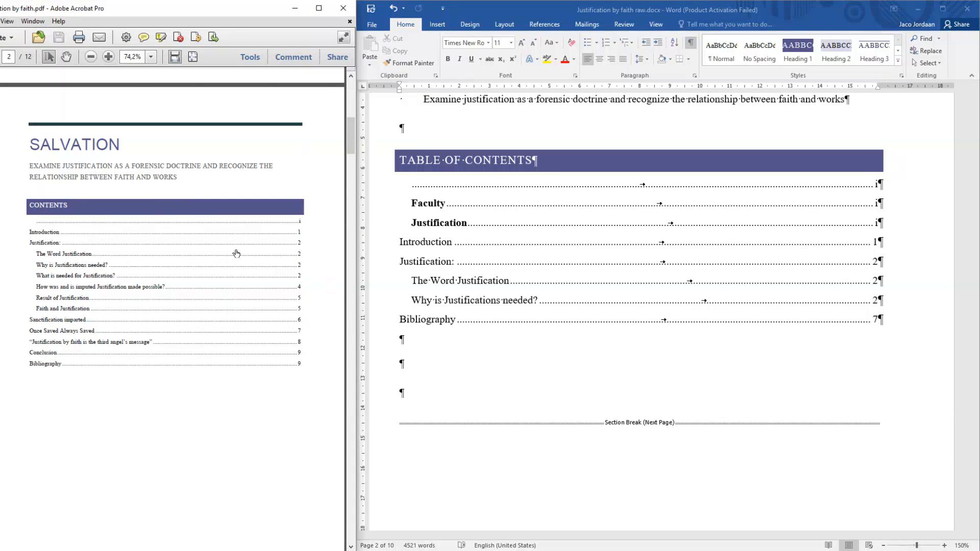